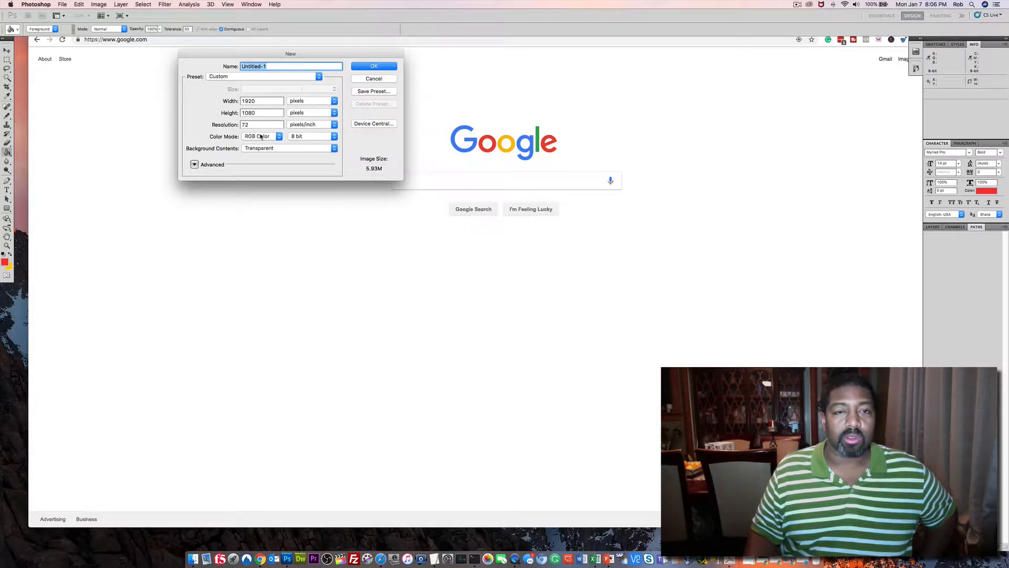
Create a transparent 1920 × 1080 pixel document and add the text "How to make thumbnails with Photoshop" in its upper left area
{"action": "key", "text": "Return"}
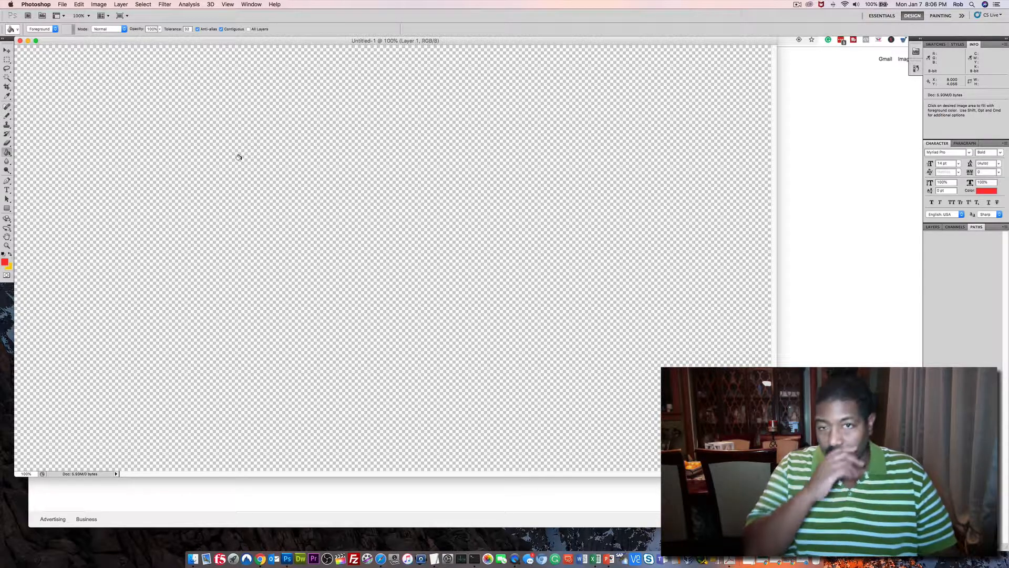
{"action": "left_click", "coordinate": [7, 191]}
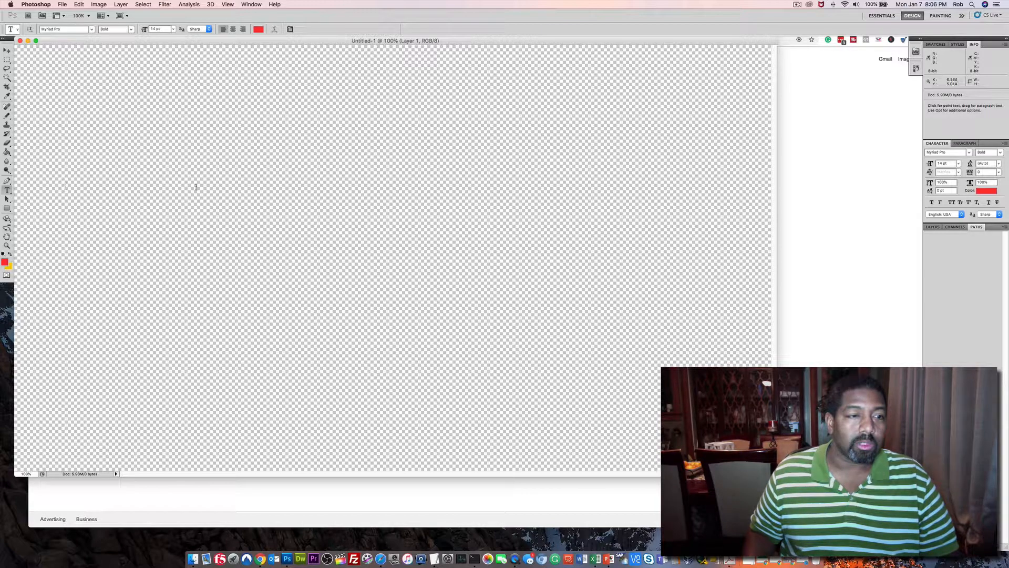
{"action": "left_click", "coordinate": [71, 95]}
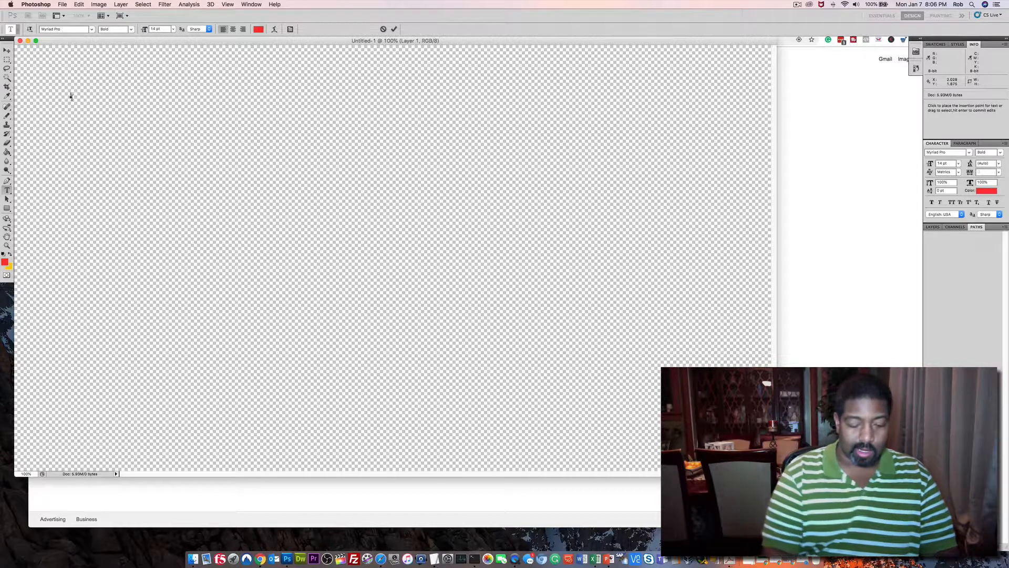
{"action": "type", "text": "How to make thumb"}
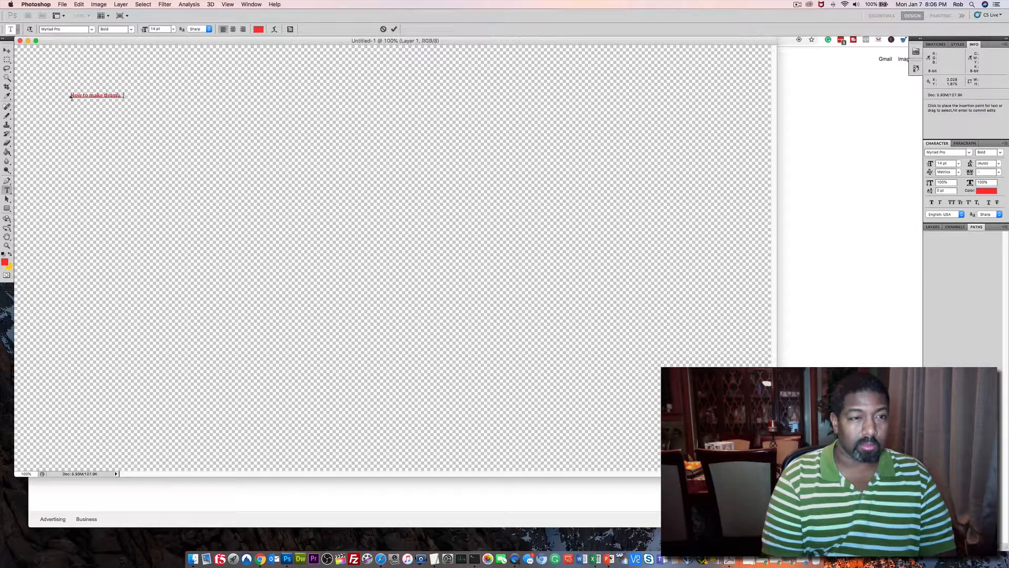
{"action": "type", "text": "nail"}
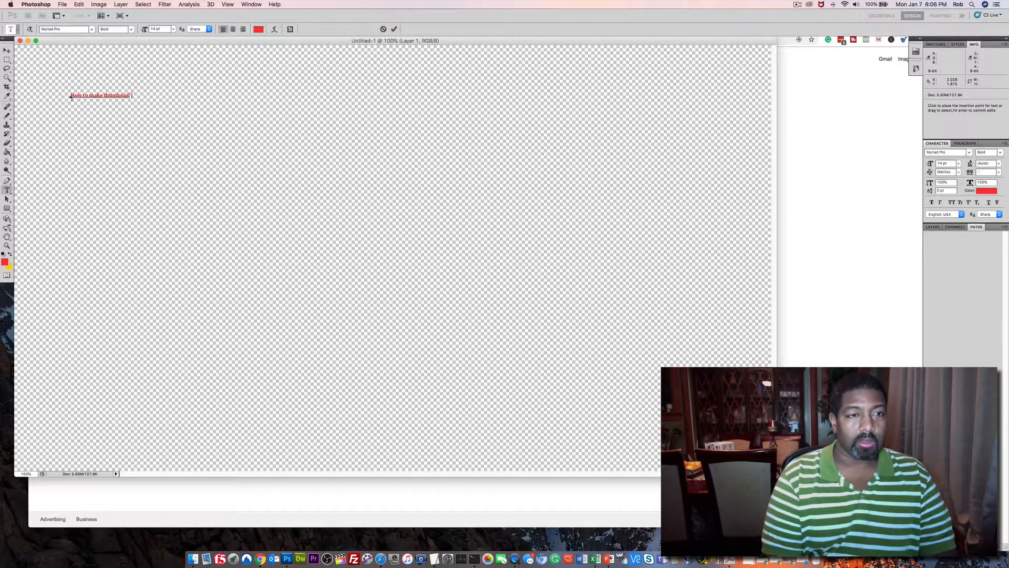
{"action": "type", "text": "s with pho"}
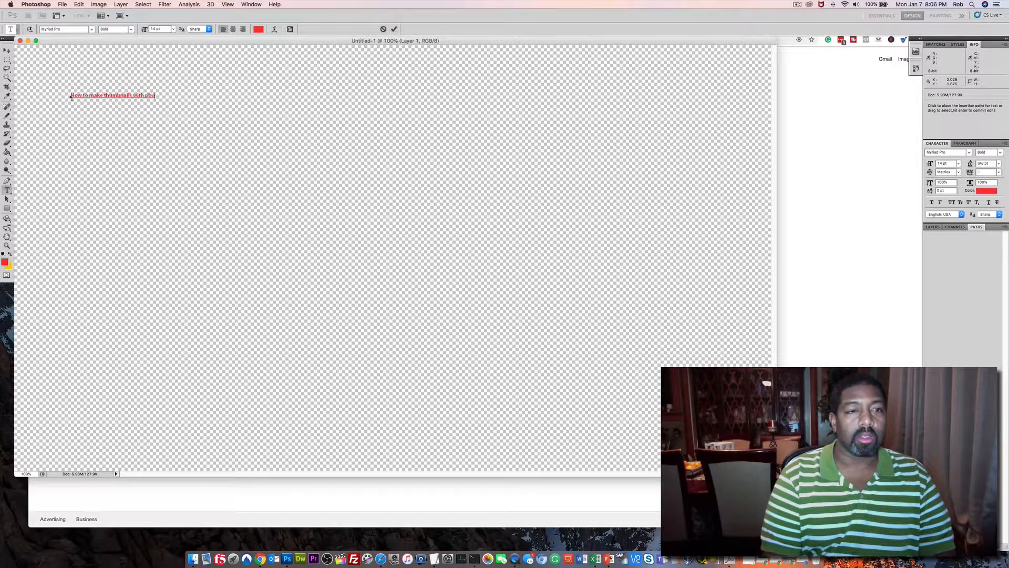
{"action": "key", "text": "BackSpace"}
{"action": "key", "text": "BackSpace"}
{"action": "key", "text": "BackSpace"}
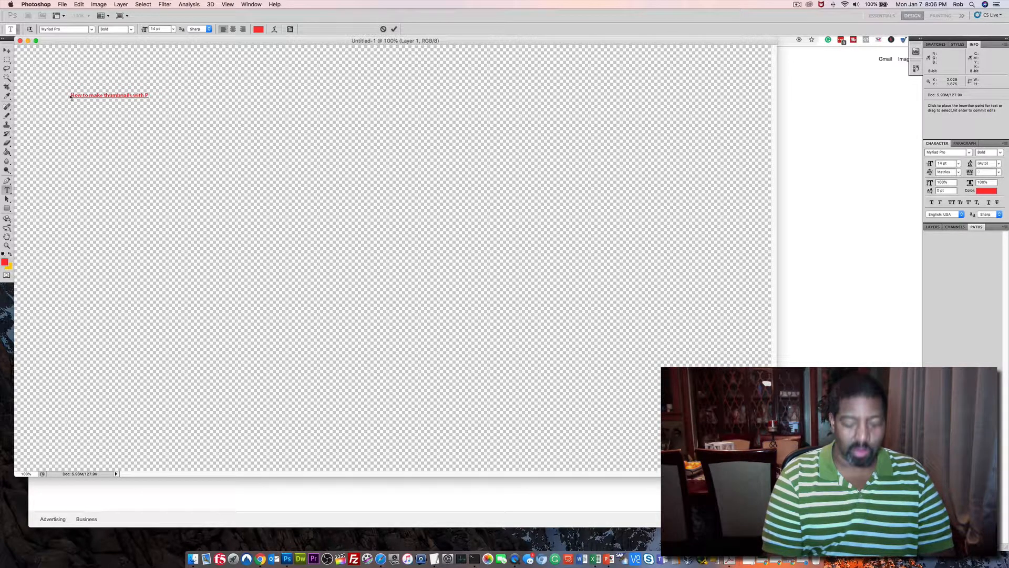
{"action": "type", "text": "hop"}
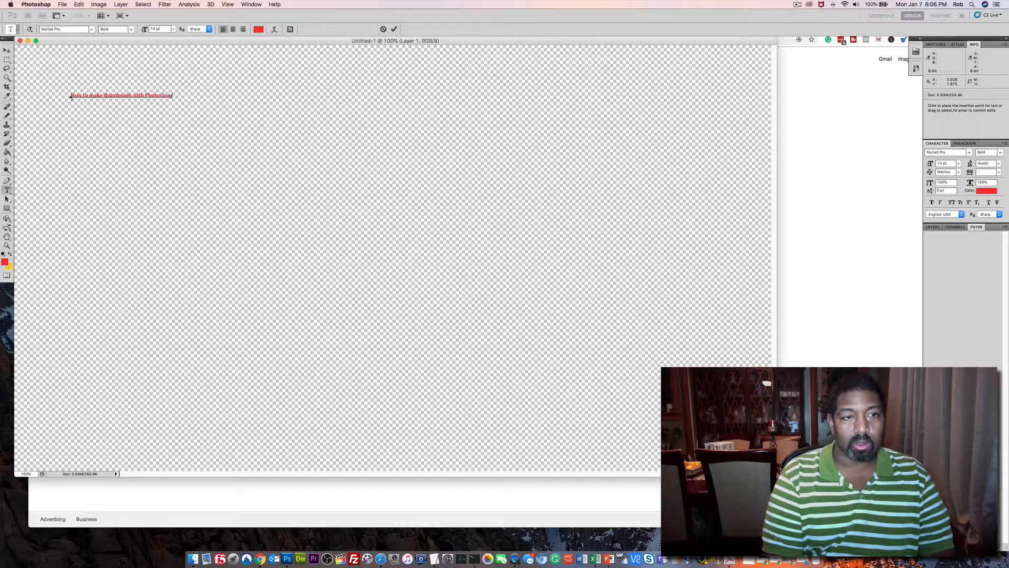
Set the font size of the whole title text to 72 pt
{"action": "left_click_drag", "start_coordinate": [179, 93], "coordinate": [68, 86]}
{"action": "left_click", "coordinate": [173, 29]}
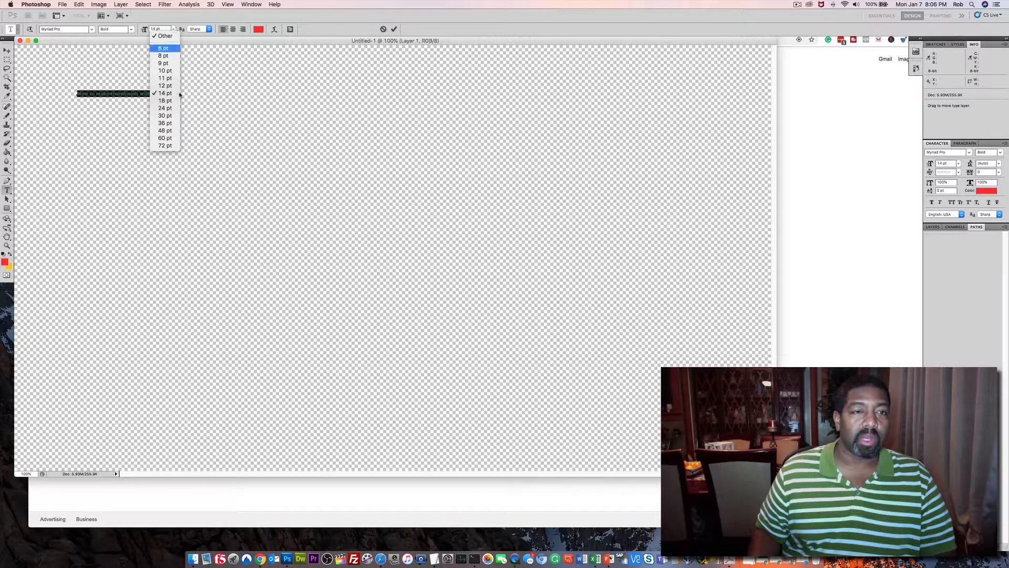
{"action": "left_click", "coordinate": [165, 137]}
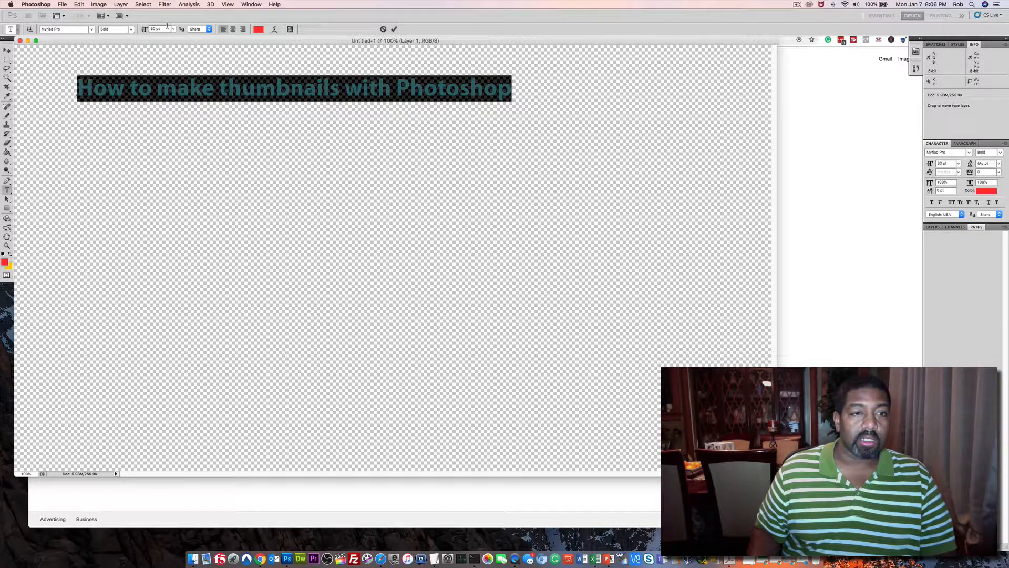
{"action": "left_click", "coordinate": [173, 29]}
{"action": "left_click", "coordinate": [165, 145]}
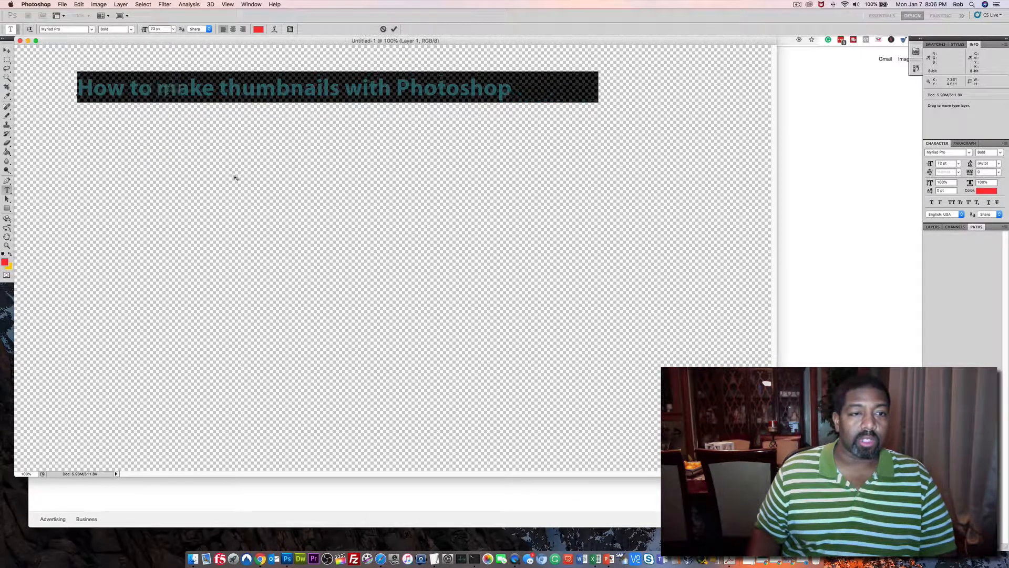
Break the title into three lines: "How to make", "thumbnails with" and "Photoshop"
{"action": "left_click", "coordinate": [260, 71]}
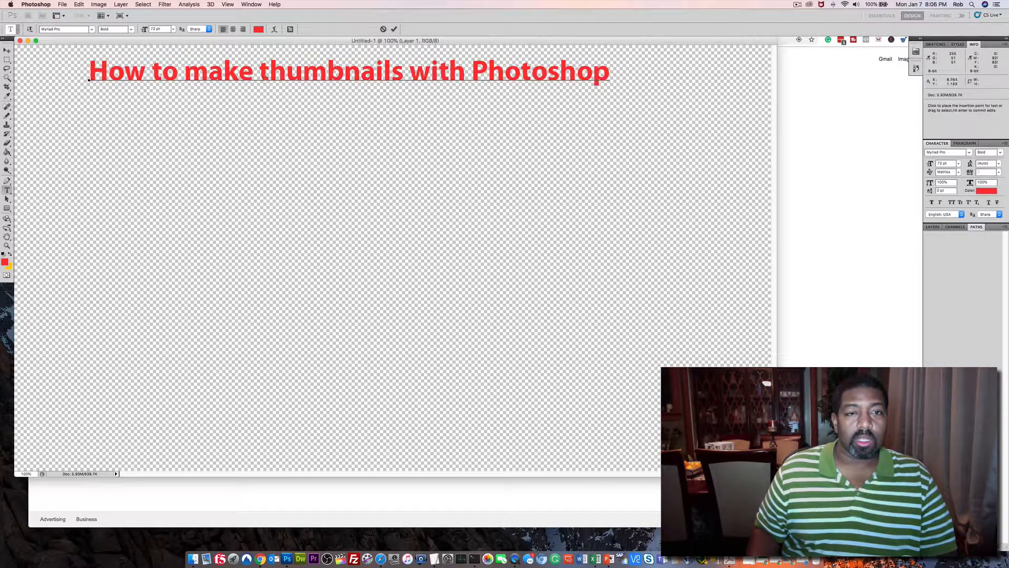
{"action": "key", "text": "Return"}
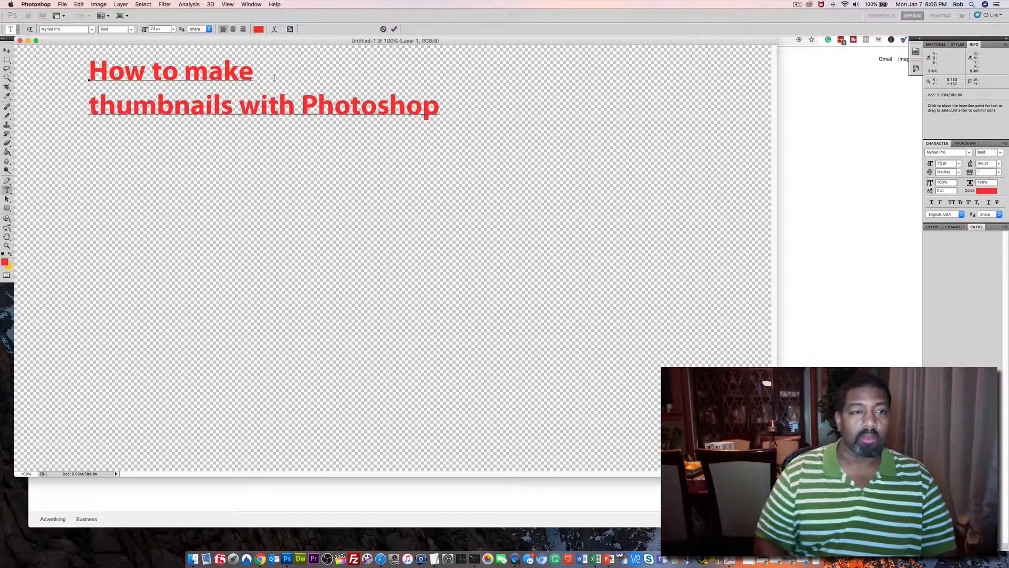
{"action": "left_click", "coordinate": [302, 106]}
{"action": "key", "text": "Return"}
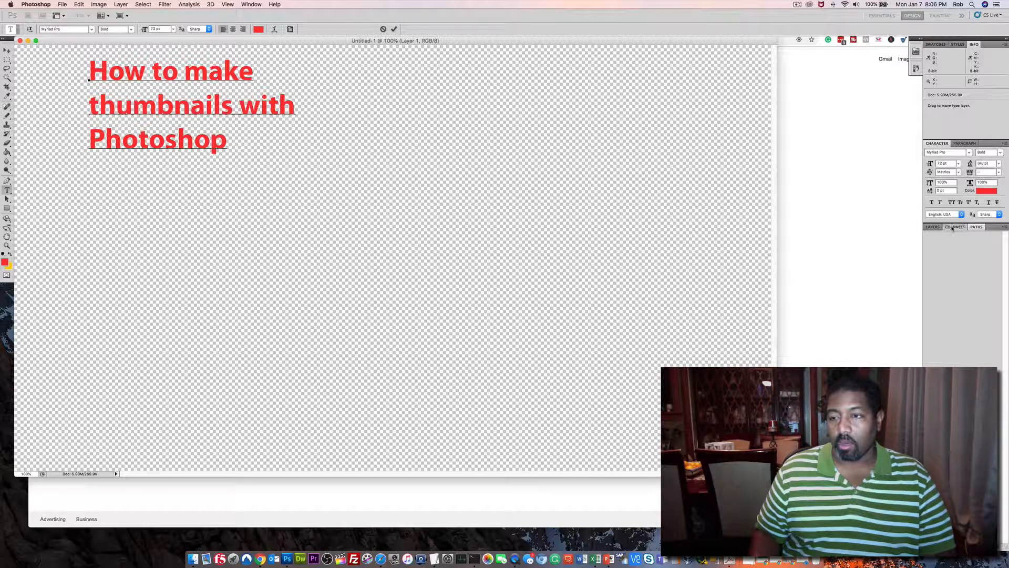
Display the layer list and toggle the title text layer's visibility off and back on
{"action": "left_click", "coordinate": [933, 227]}
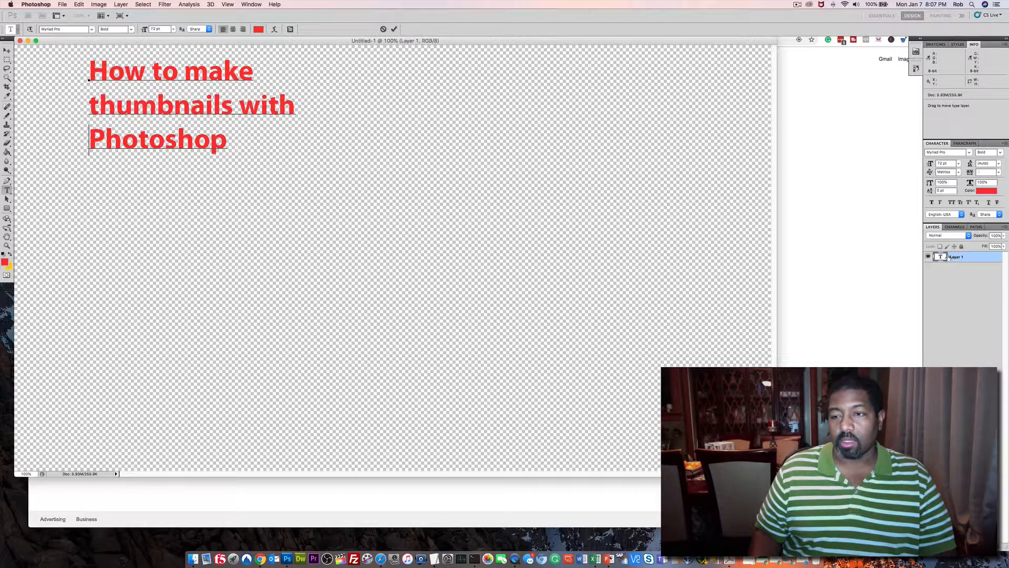
{"action": "left_click", "coordinate": [930, 257]}
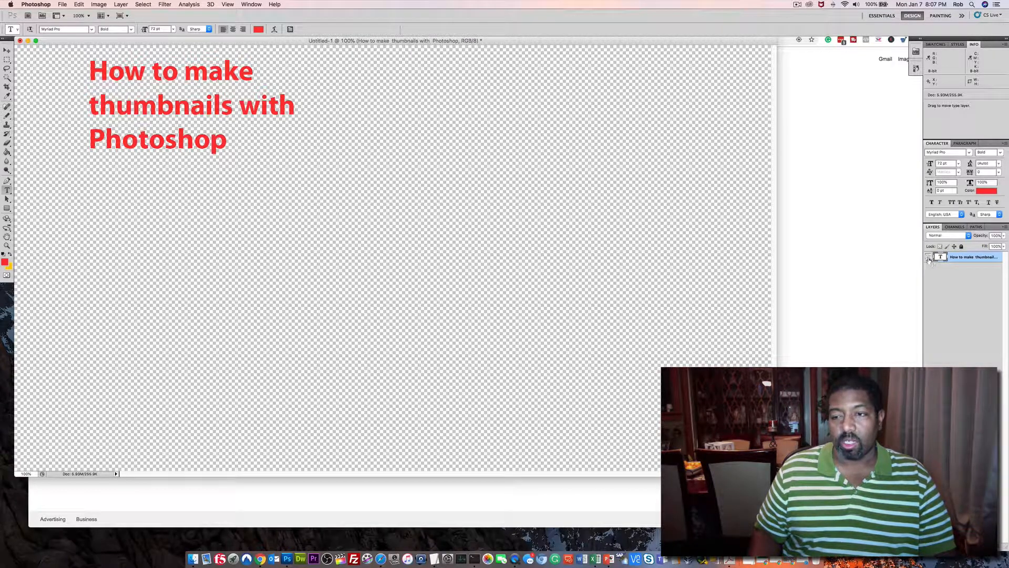
{"action": "left_click", "coordinate": [928, 258]}
{"action": "left_click", "coordinate": [928, 257]}
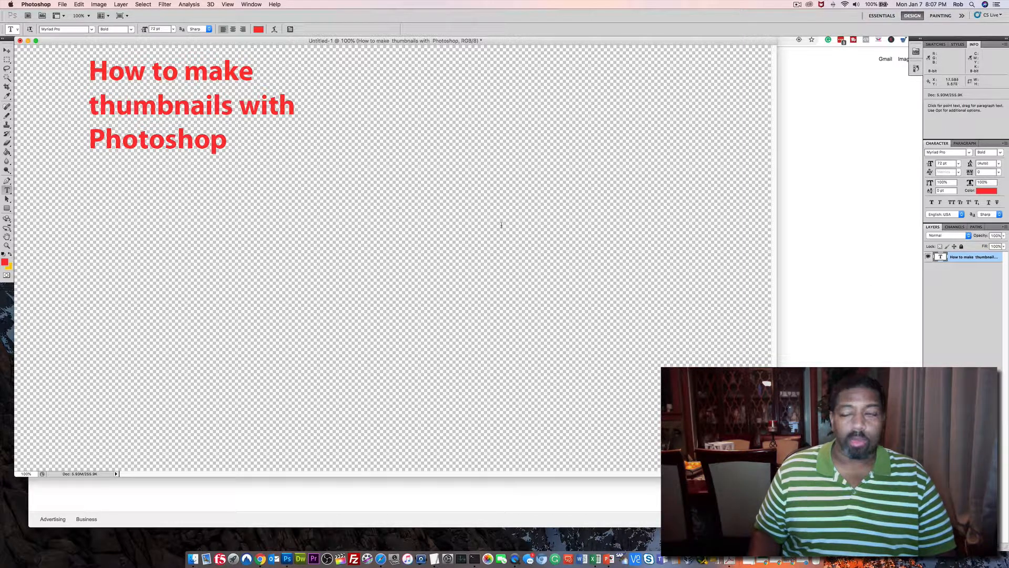
Scale the title text to about 205% width and 408% height, positioning it to fill the left half of the canvas
{"action": "left_click", "coordinate": [194, 139]}
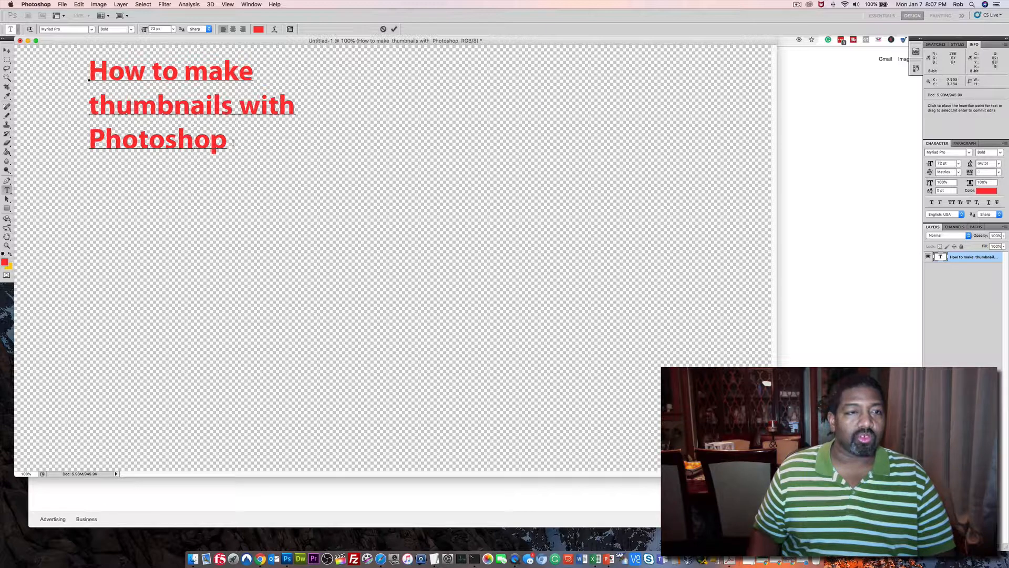
{"action": "left_click", "coordinate": [78, 5]}
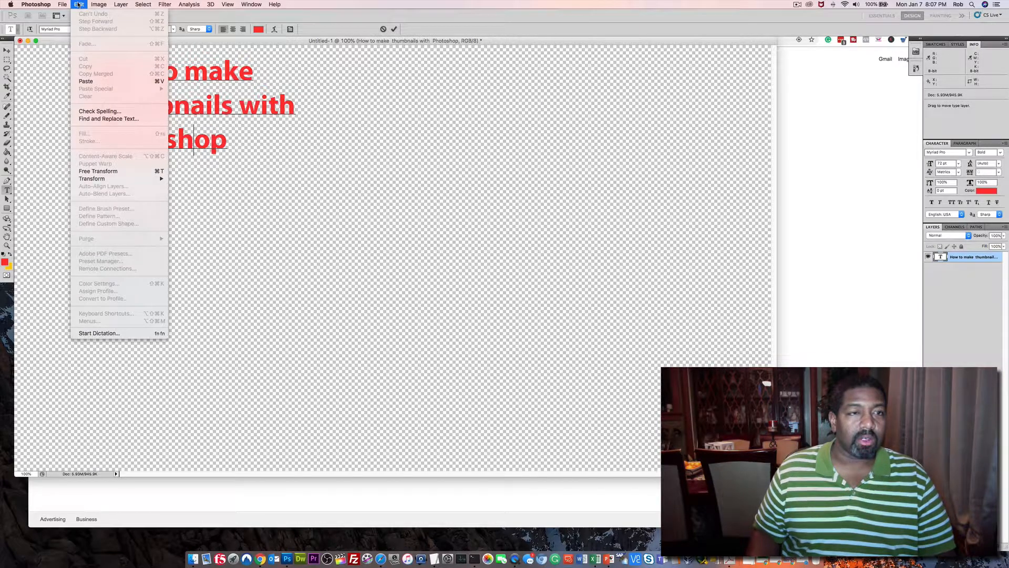
{"action": "mouse_move", "coordinate": [156, 178]}
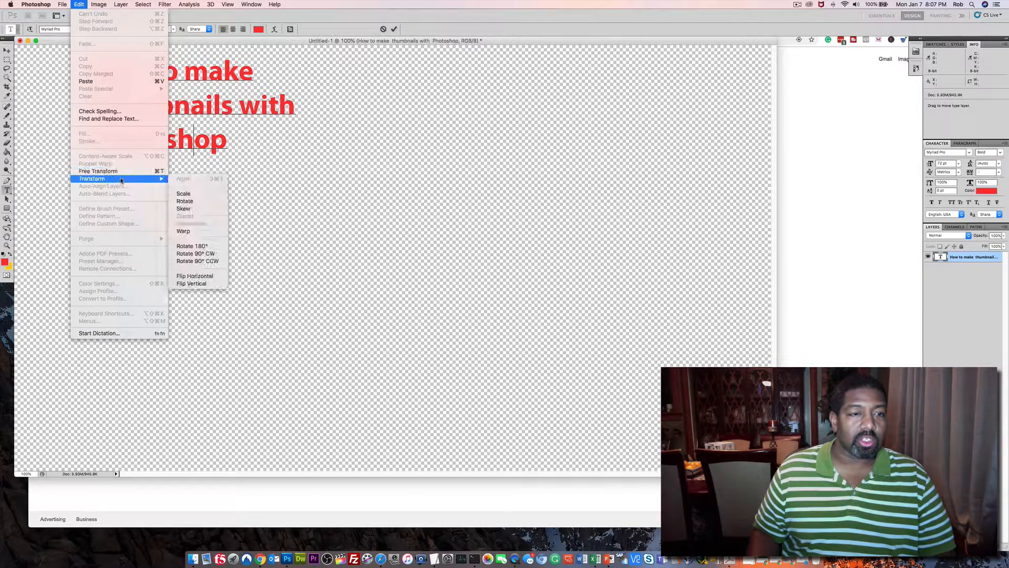
{"action": "left_click", "coordinate": [213, 198]}
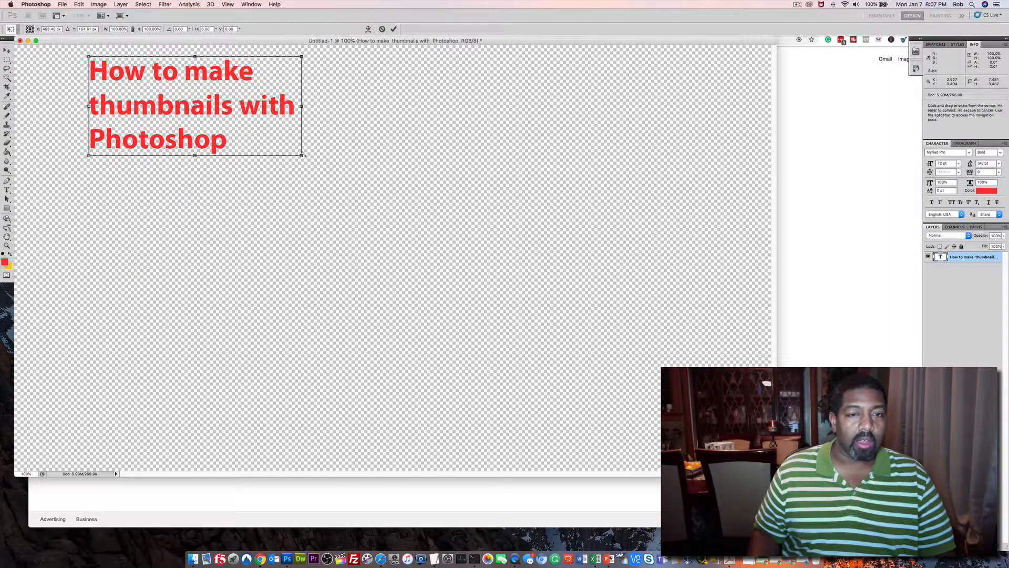
{"action": "left_click_drag", "start_coordinate": [301, 156], "coordinate": [537, 466]}
{"action": "left_click_drag", "start_coordinate": [483, 338], "coordinate": [414, 333]}
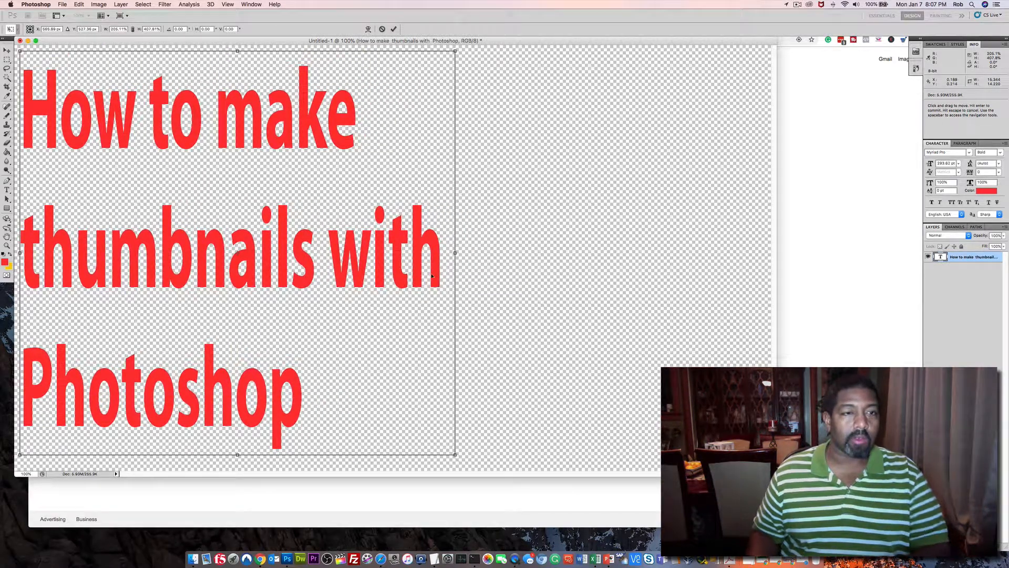
{"action": "key", "text": "Return"}
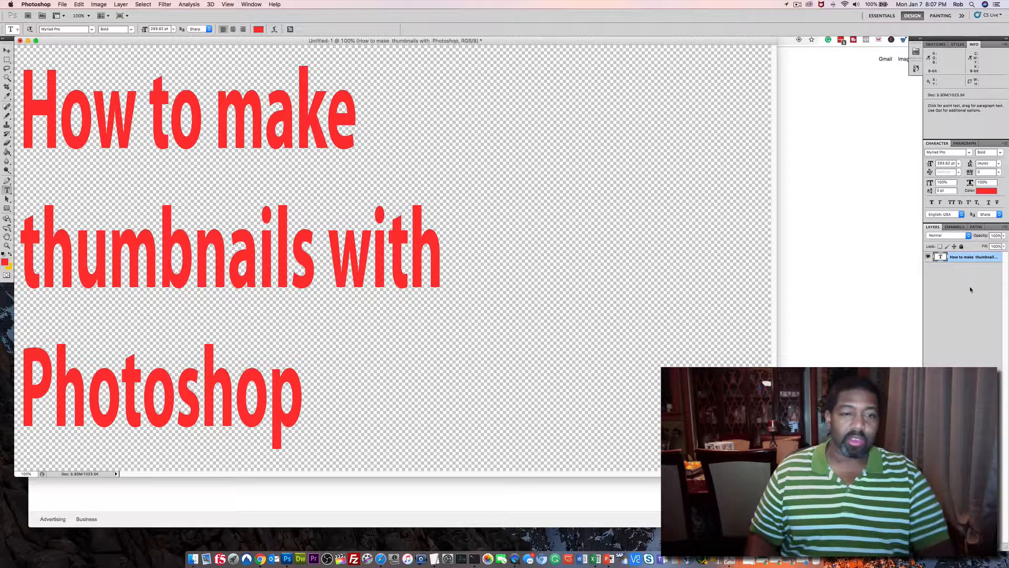
Add Drop Shadow, Inner Glow, and Bevel and Emboss effects to the title text layer
{"action": "right_click", "coordinate": [960, 257]}
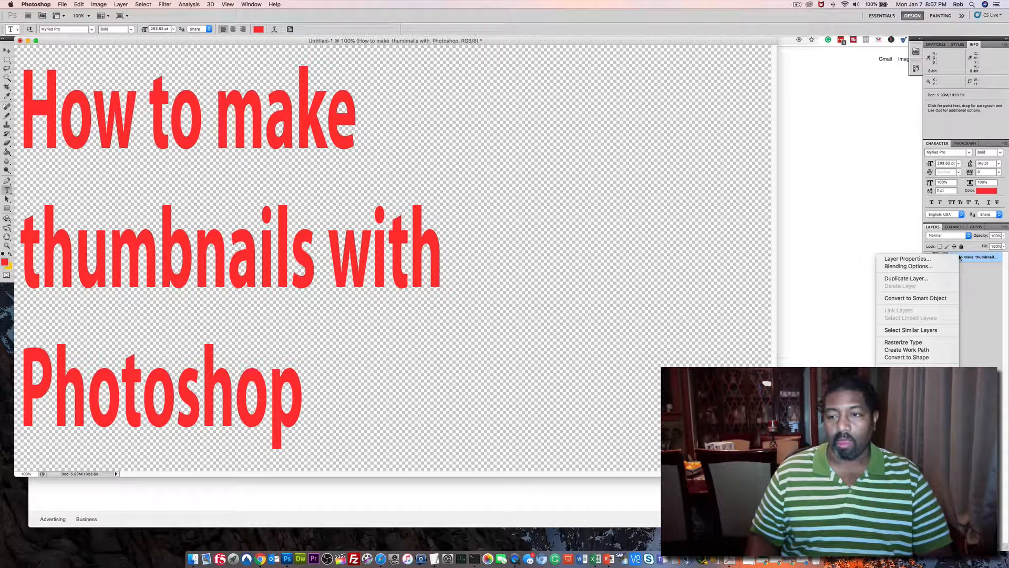
{"action": "left_click", "coordinate": [908, 266]}
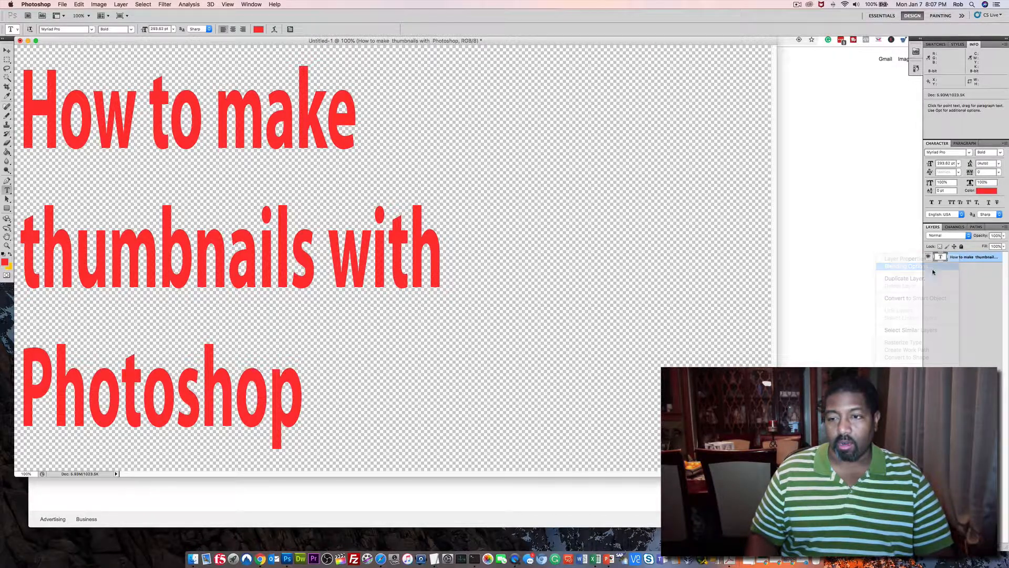
{"action": "left_click", "coordinate": [350, 188]}
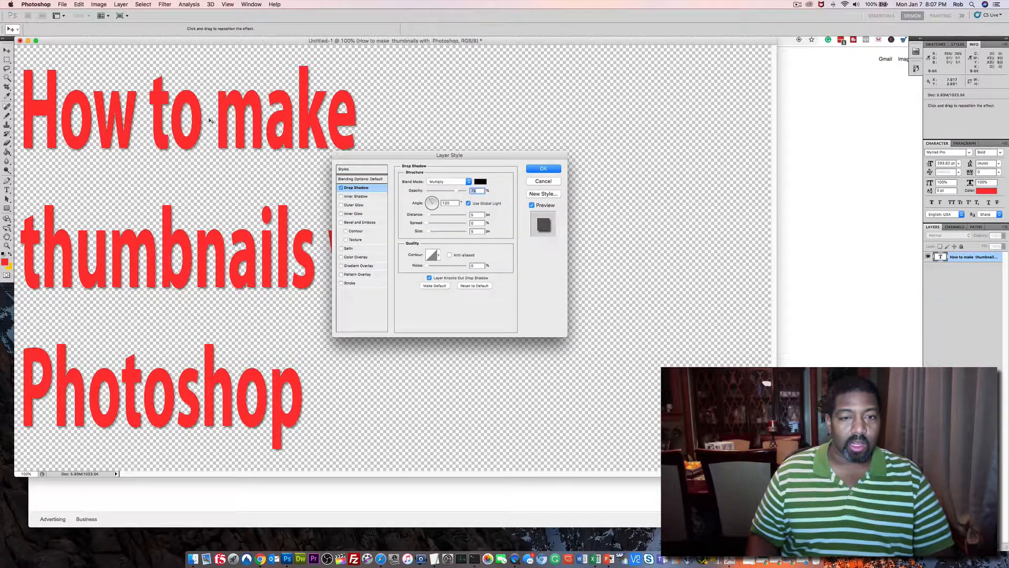
{"action": "left_click", "coordinate": [352, 214]}
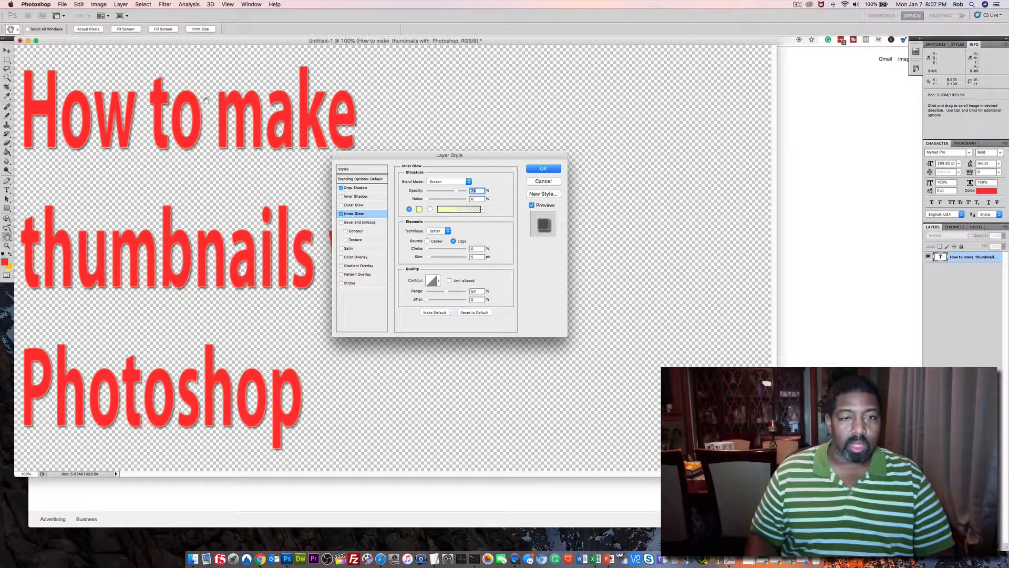
{"action": "left_click", "coordinate": [352, 223]}
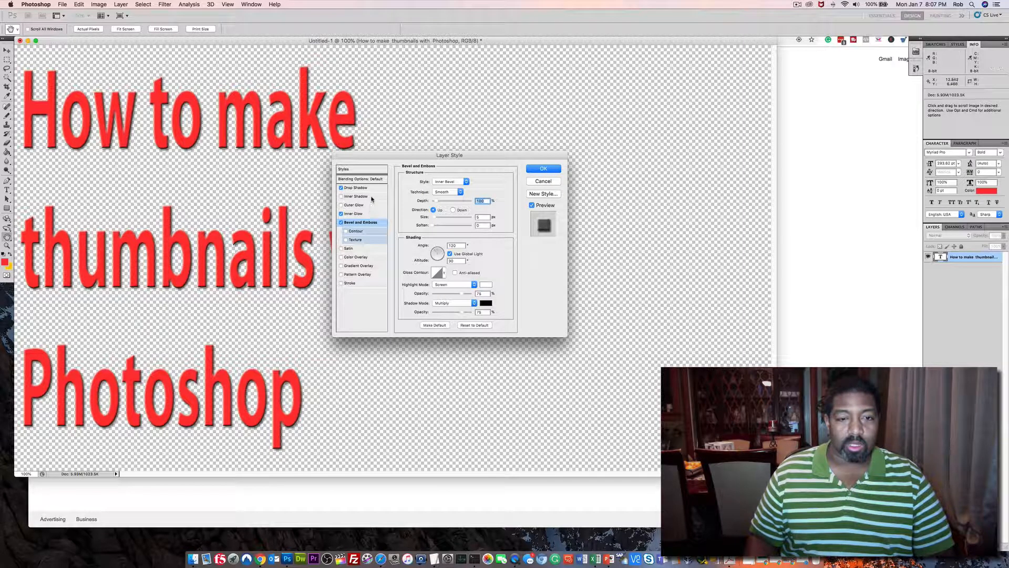
Set the title's drop shadow to about 103 px size and 43% spread, increase its distance, and apply the layer style
{"action": "left_click", "coordinate": [352, 188]}
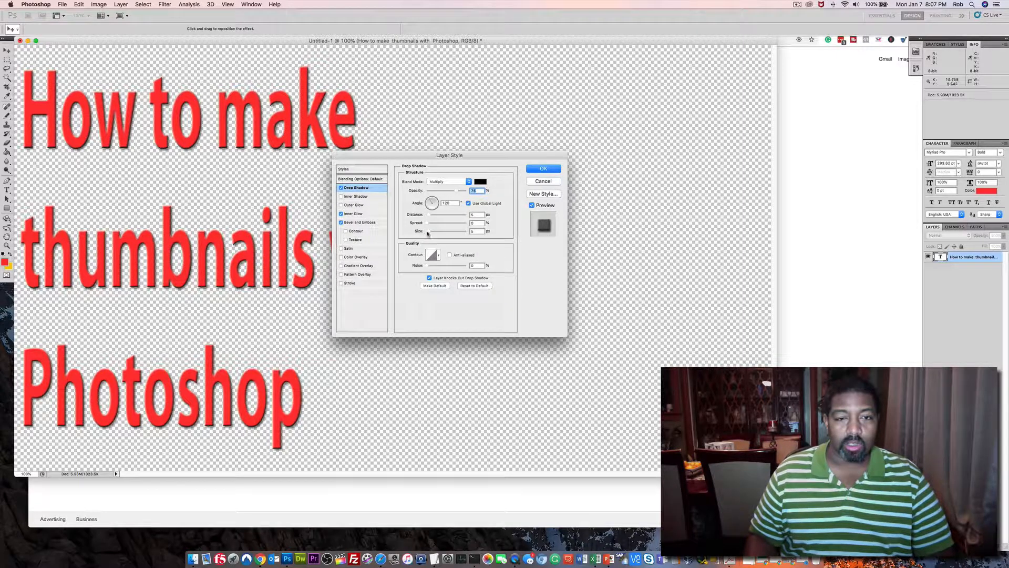
{"action": "mouse_move", "coordinate": [431, 234]}
{"action": "left_mouse_down"}
{"action": "mouse_move", "coordinate": [447, 233]}
{"action": "mouse_move", "coordinate": [432, 224]}
{"action": "mouse_move", "coordinate": [442, 223]}
{"action": "left_mouse_up"}
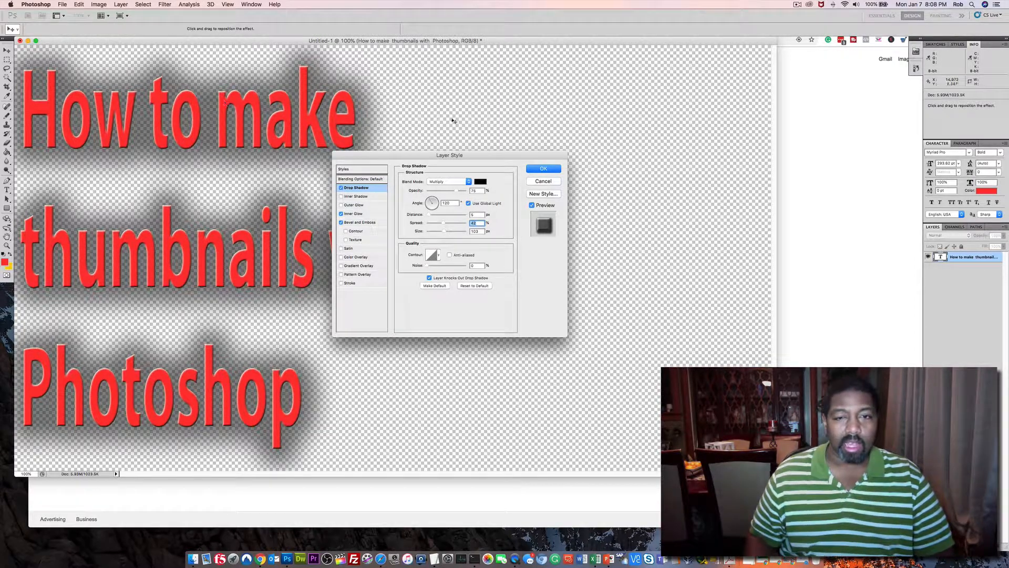
{"action": "mouse_move", "coordinate": [431, 215]}
{"action": "left_mouse_down"}
{"action": "mouse_move", "coordinate": [443, 217]}
{"action": "mouse_move", "coordinate": [423, 219]}
{"action": "mouse_move", "coordinate": [436, 219]}
{"action": "left_mouse_up"}
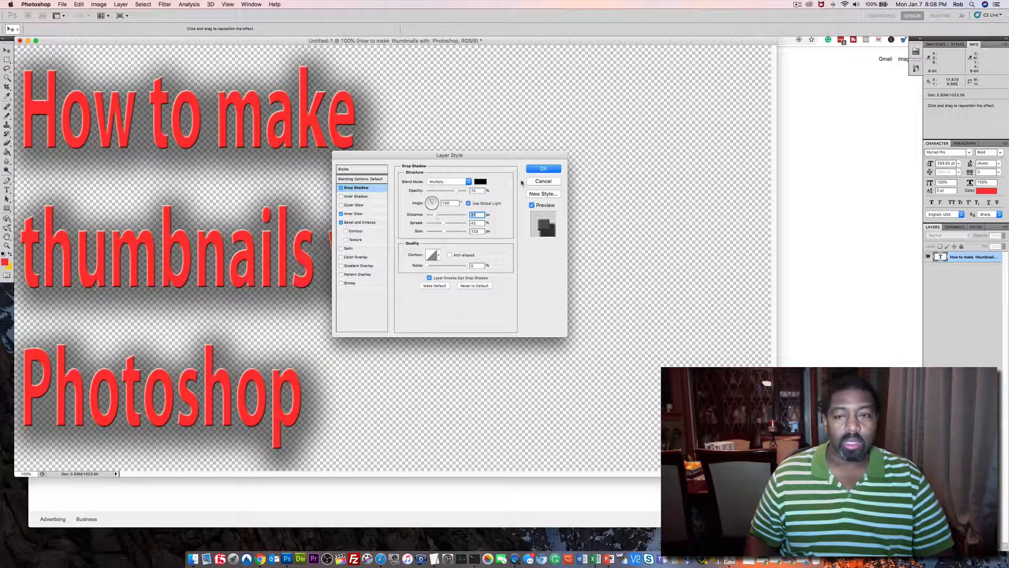
{"action": "left_click", "coordinate": [544, 168]}
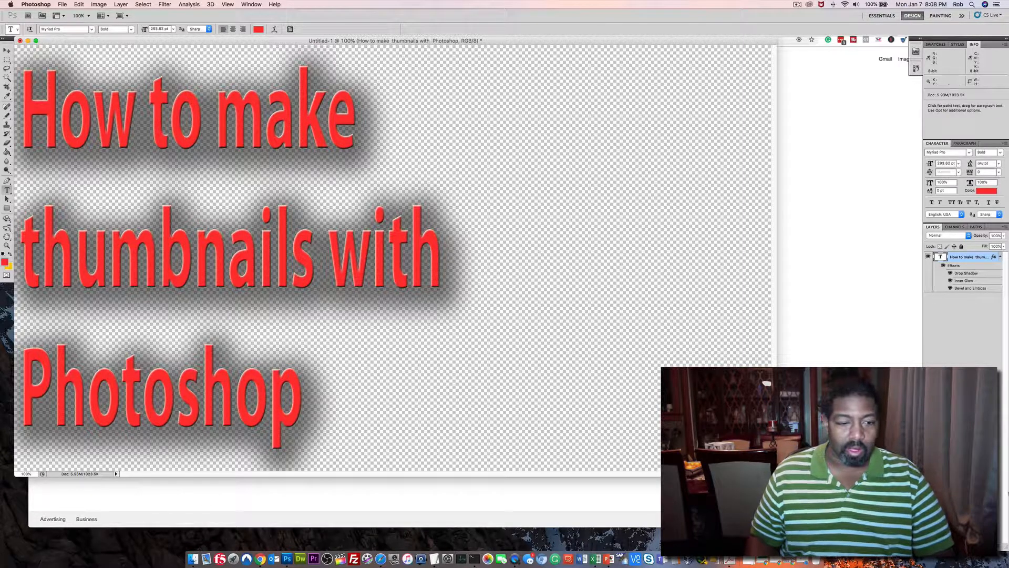
Add a new empty layer above the title text layer
{"action": "left_click", "coordinate": [985, 550]}
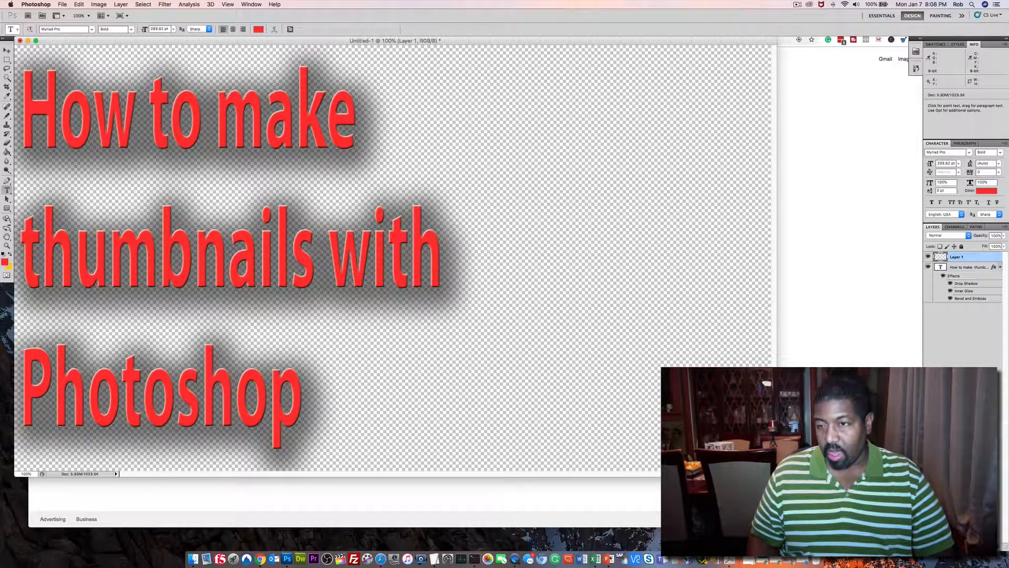
Switch to Chrome and search Google Images for "overwatch map background hd"
{"action": "left_click", "coordinate": [168, 512]}
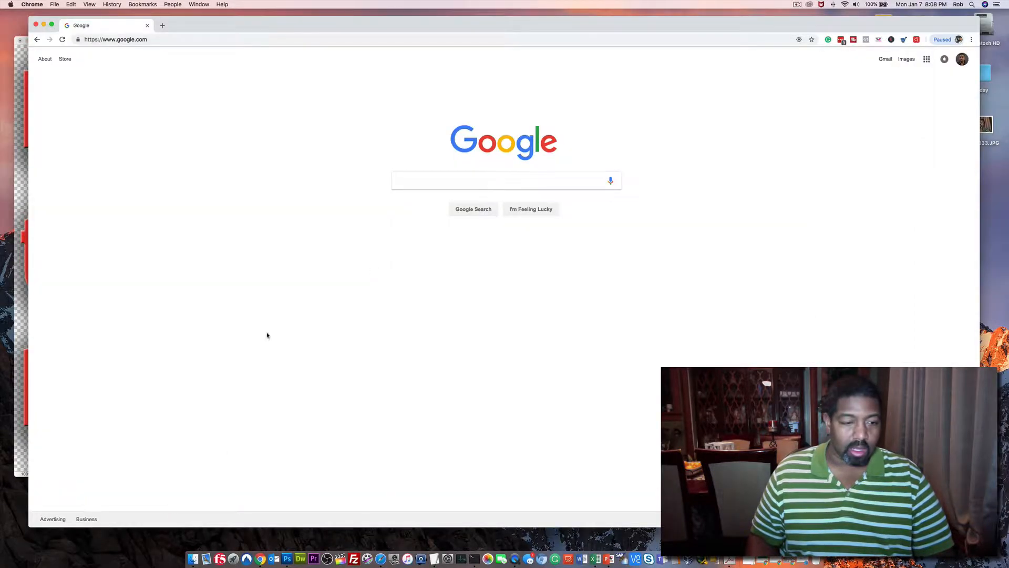
{"action": "left_click", "coordinate": [474, 184]}
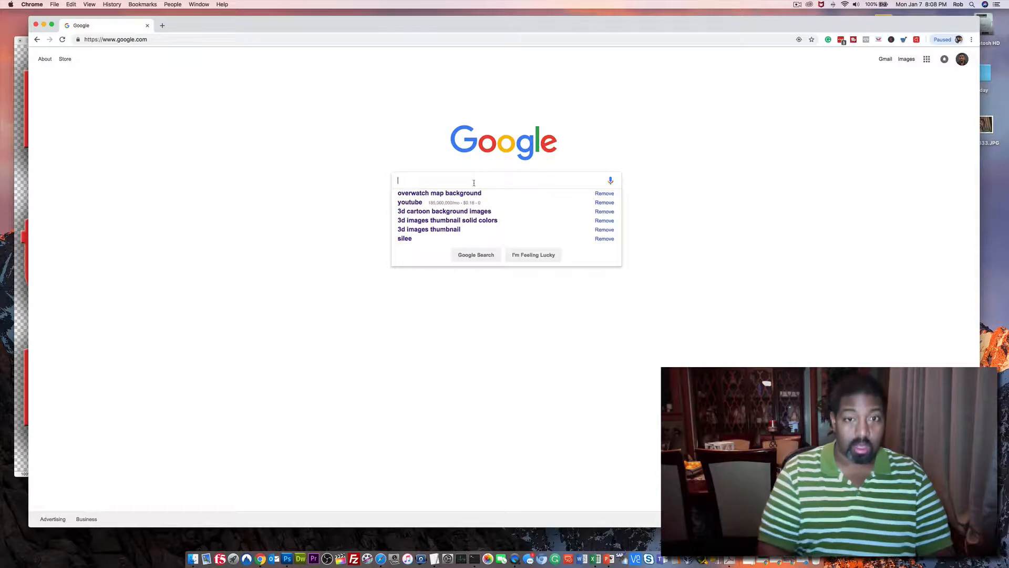
{"action": "left_click", "coordinate": [467, 195]}
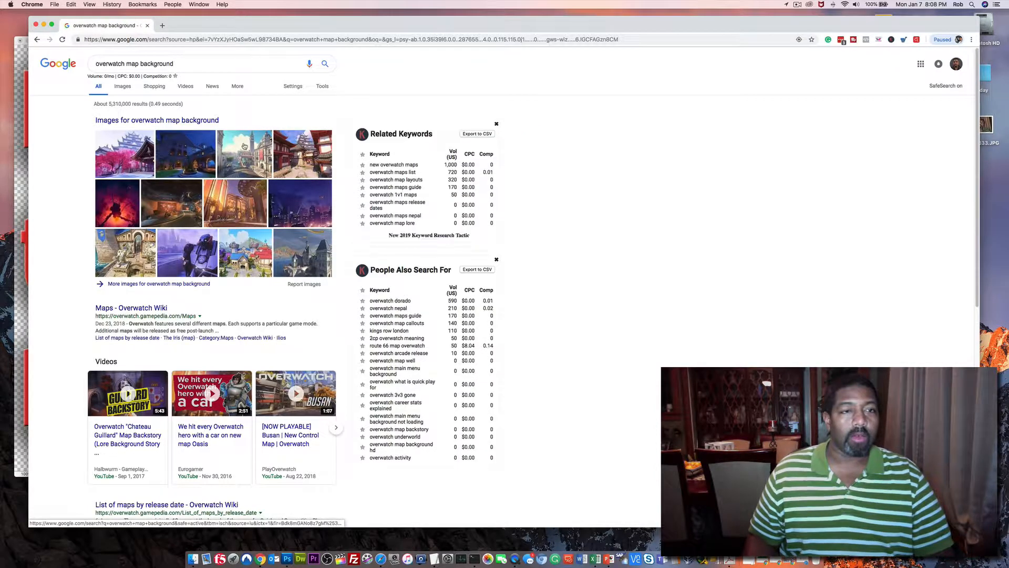
{"action": "left_click", "coordinate": [246, 64]}
{"action": "type", "text": "hd"}
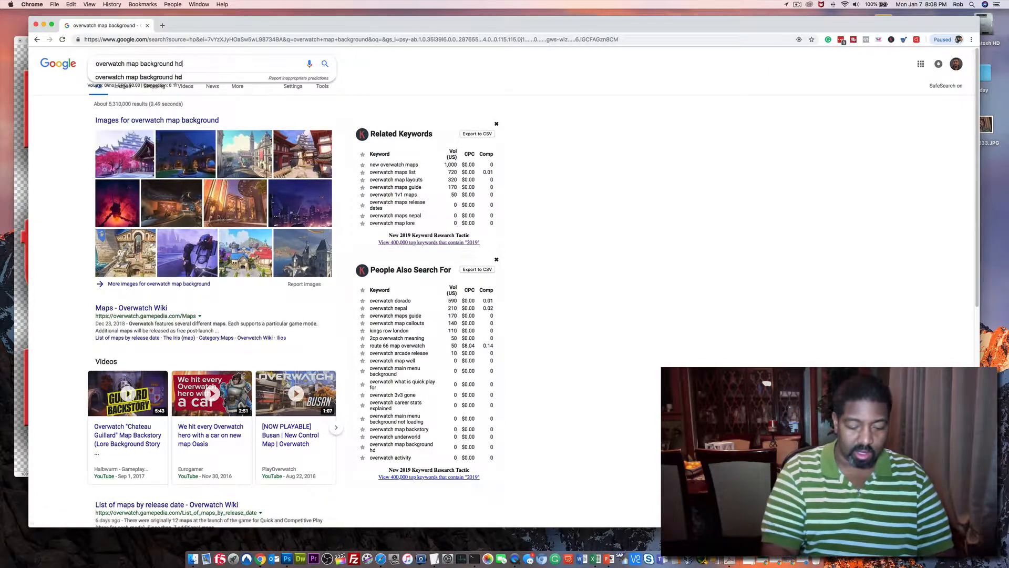
{"action": "key", "text": "Return"}
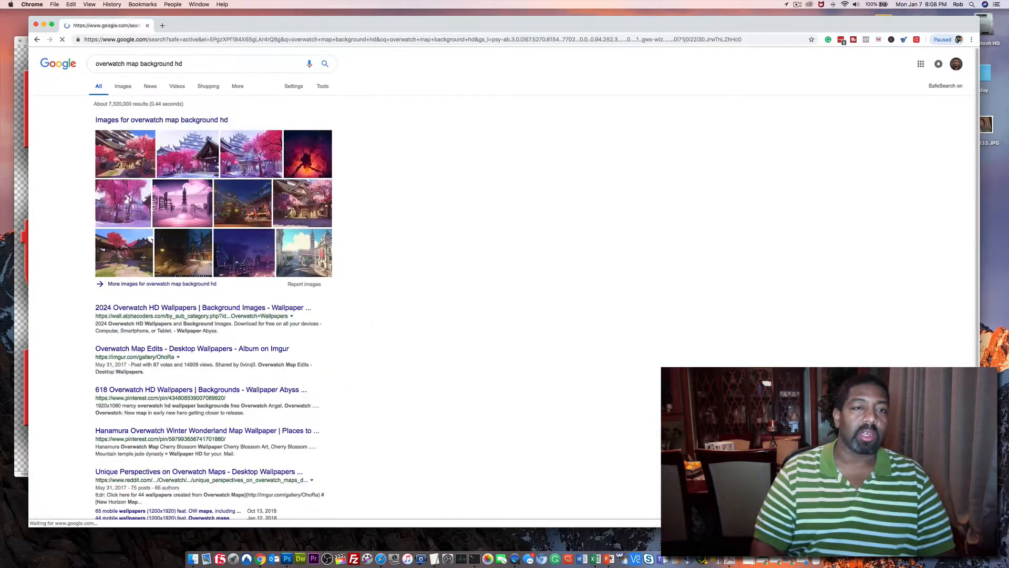
{"action": "left_click", "coordinate": [123, 87]}
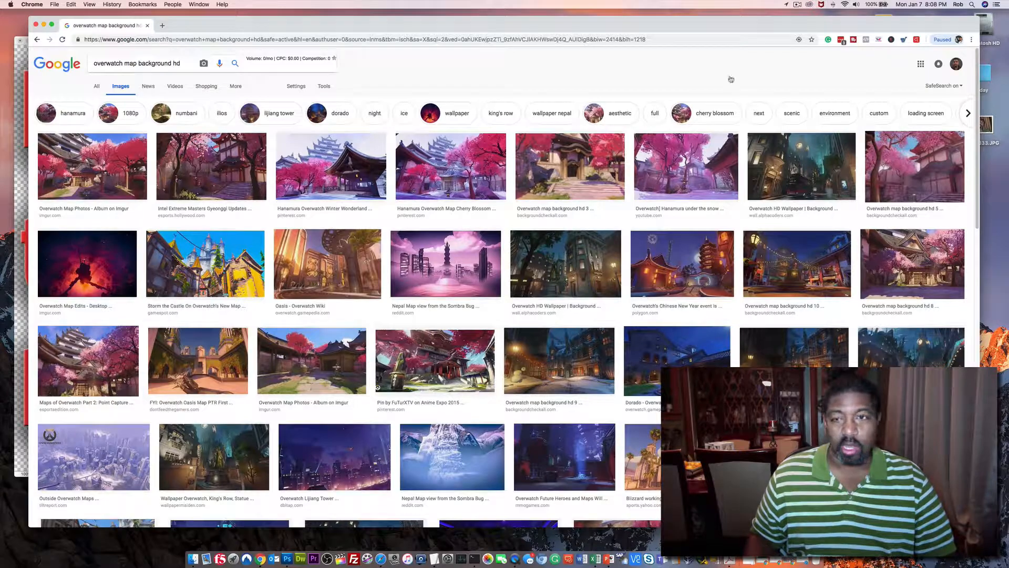
Find the 1920 × 1080 Overwatch Winter Wonderland picture in the image results and save it to the Desktop as a JPEG named HDImage
{"action": "scroll", "coordinate": [475, 252], "scroll_direction": "down", "scroll_amount": 4}
{"action": "scroll", "coordinate": [475, 253], "scroll_direction": "up", "scroll_amount": 4}
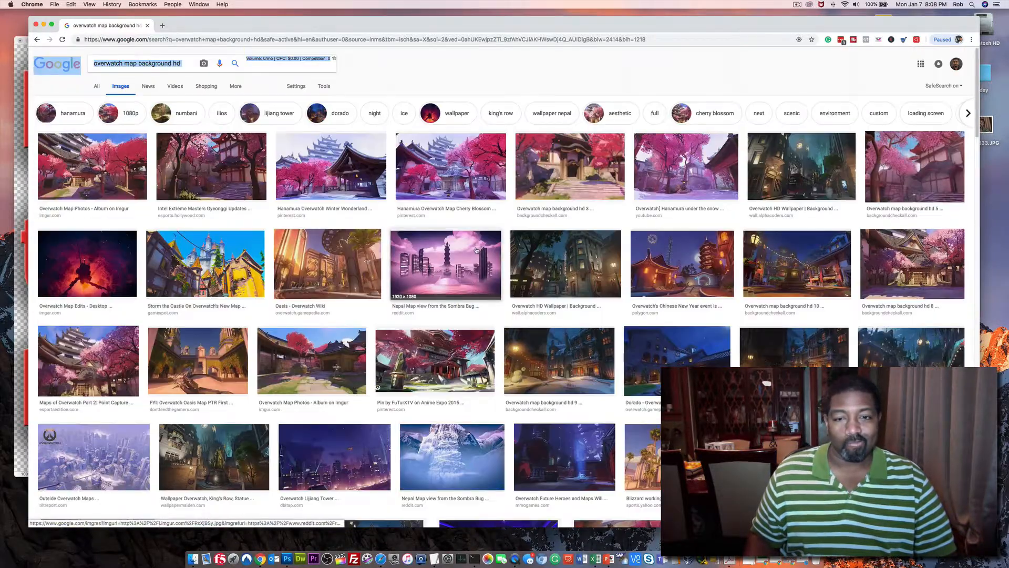
{"action": "scroll", "coordinate": [477, 250], "scroll_direction": "down", "scroll_amount": 4}
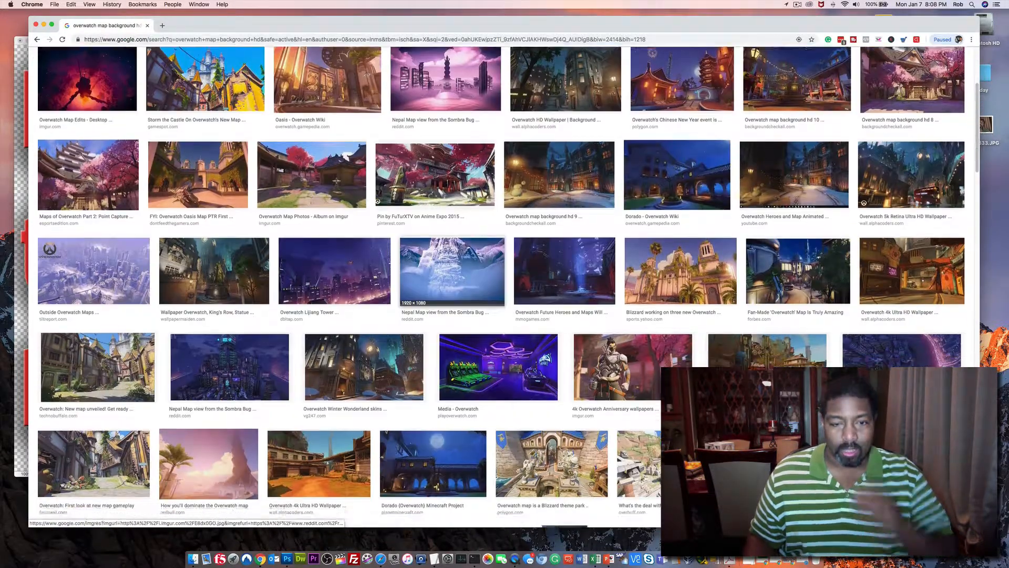
{"action": "scroll", "coordinate": [477, 251], "scroll_direction": "down", "scroll_amount": 4}
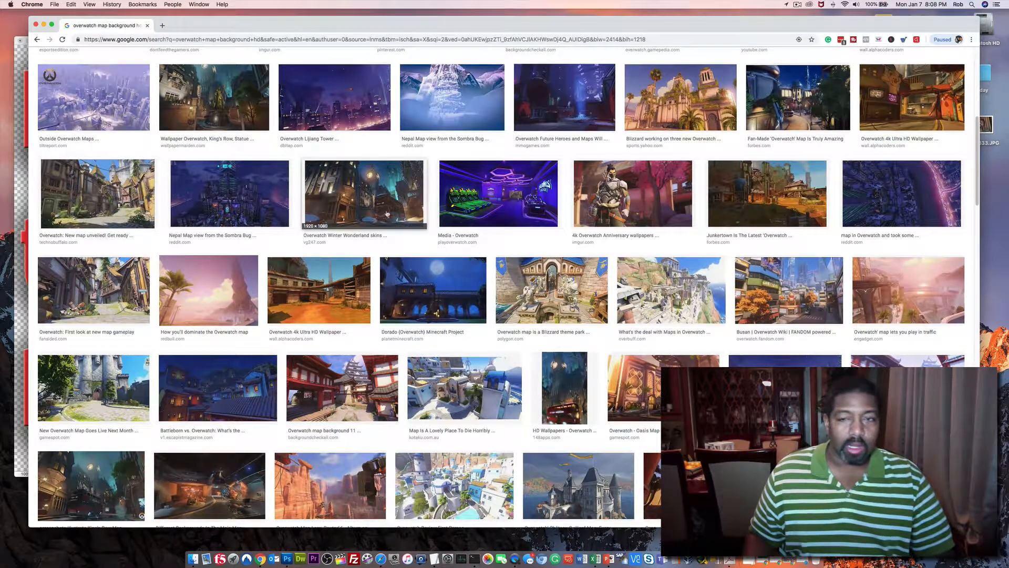
{"action": "right_click", "coordinate": [374, 187]}
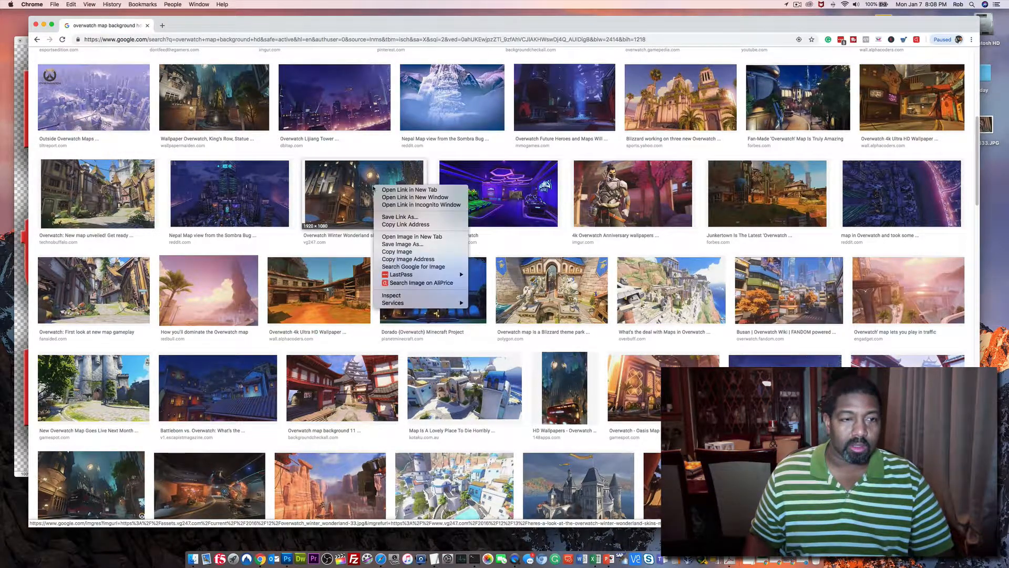
{"action": "left_click", "coordinate": [418, 244]}
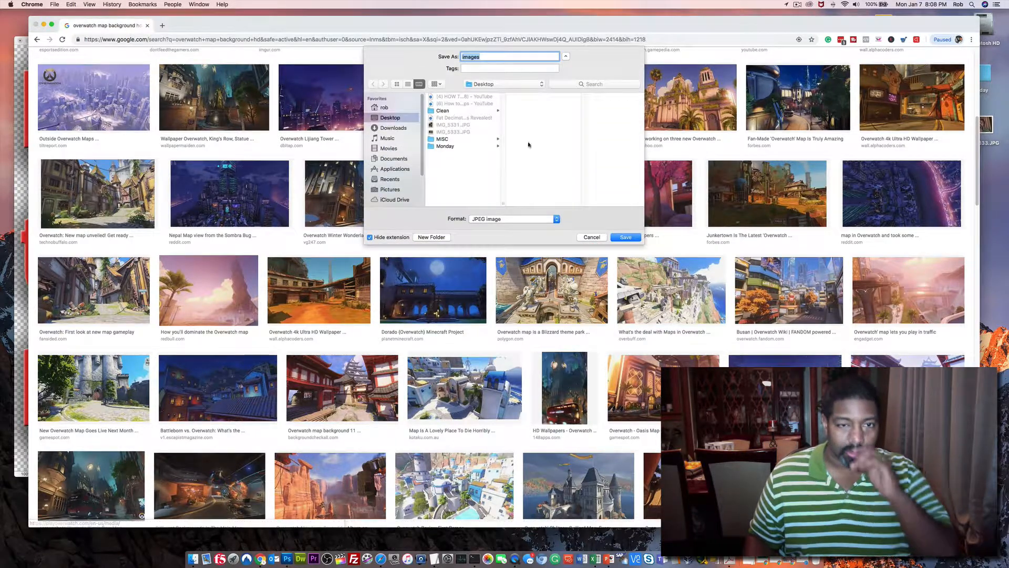
{"action": "type", "text": "HDI"}
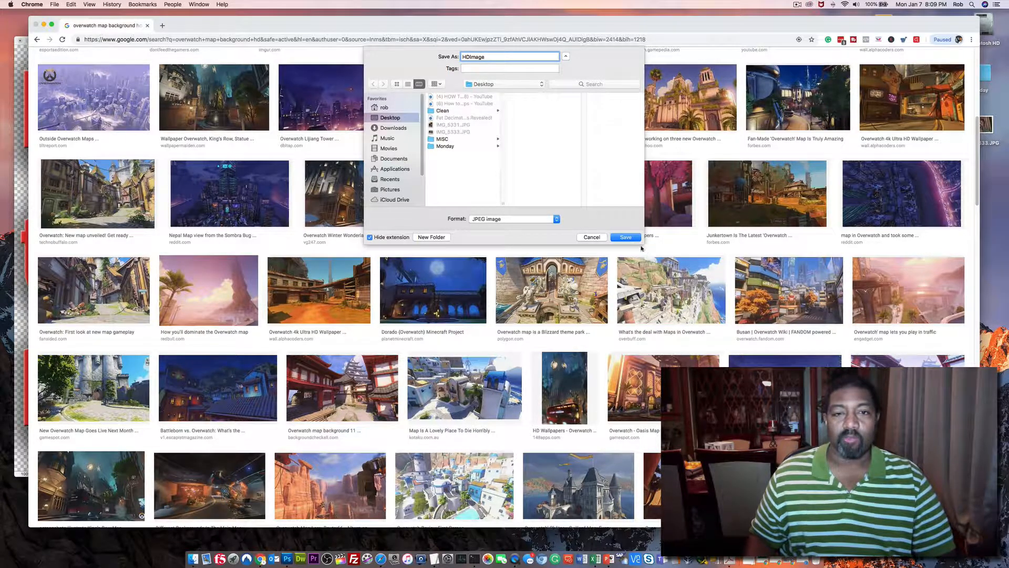
{"action": "left_click", "coordinate": [626, 237]}
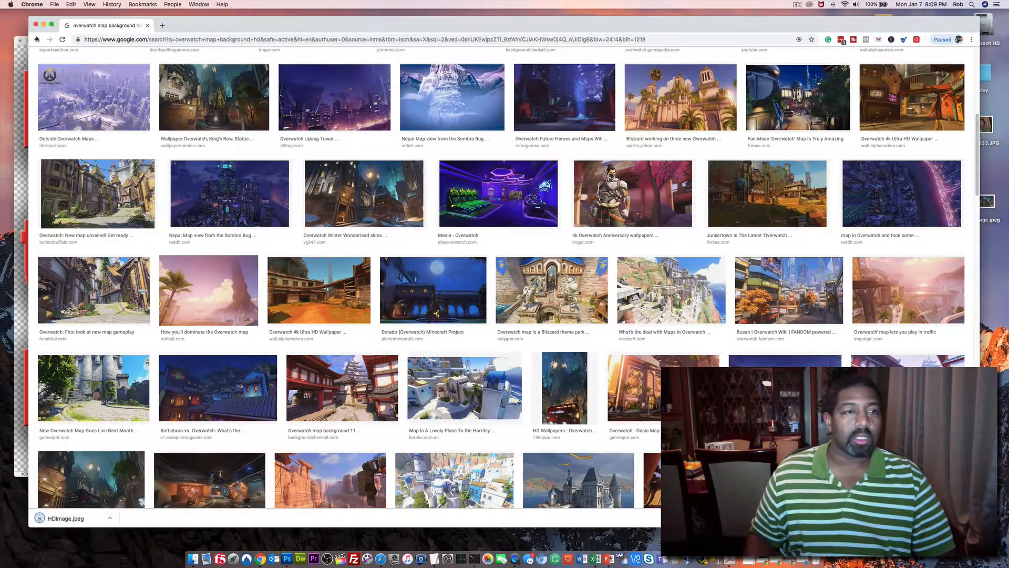
Switch back to Photoshop and place HDImage.jpeg from the Desktop into the thumbnail document
{"action": "left_click", "coordinate": [21, 60]}
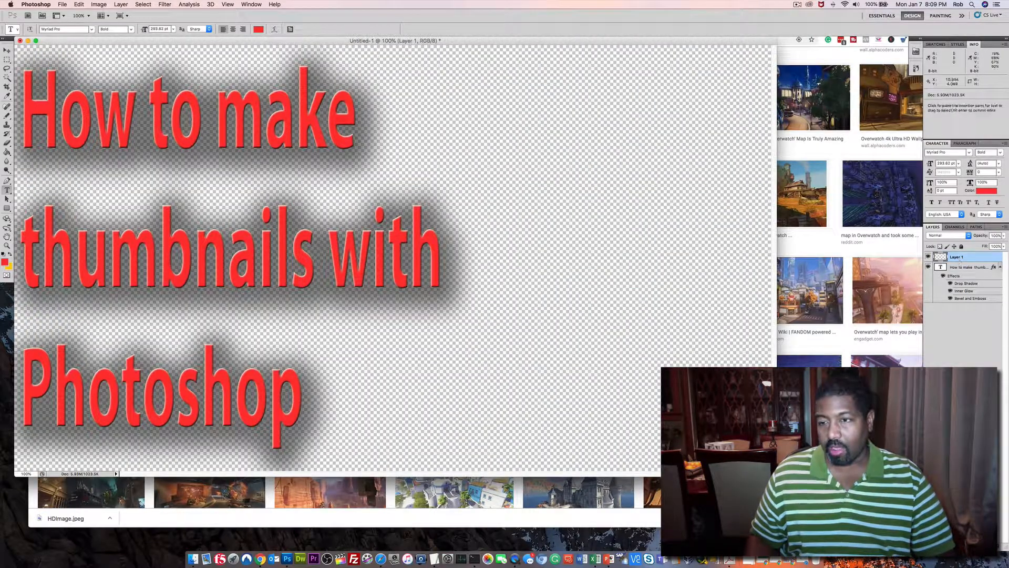
{"action": "left_click", "coordinate": [62, 4]}
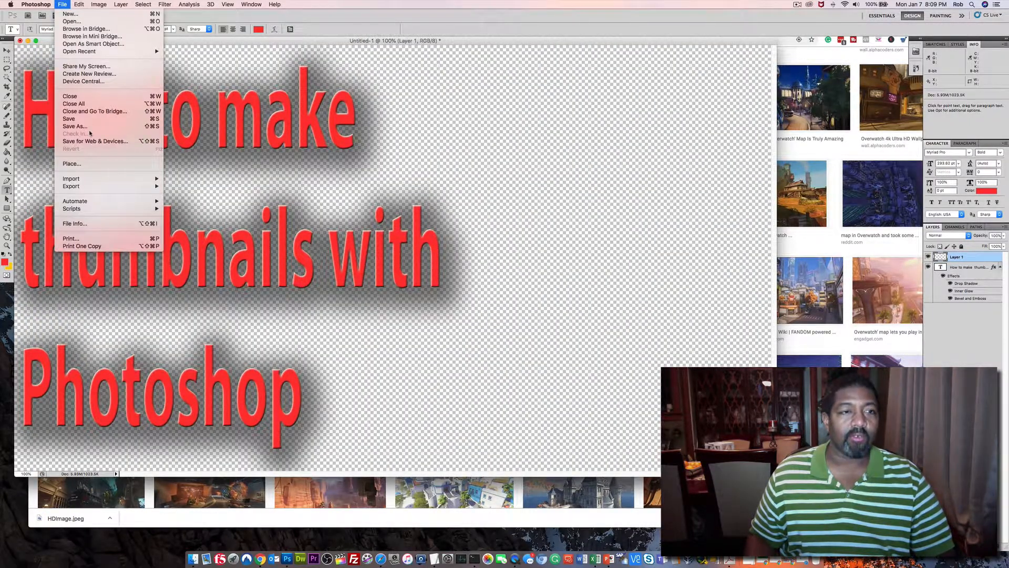
{"action": "left_click", "coordinate": [90, 166]}
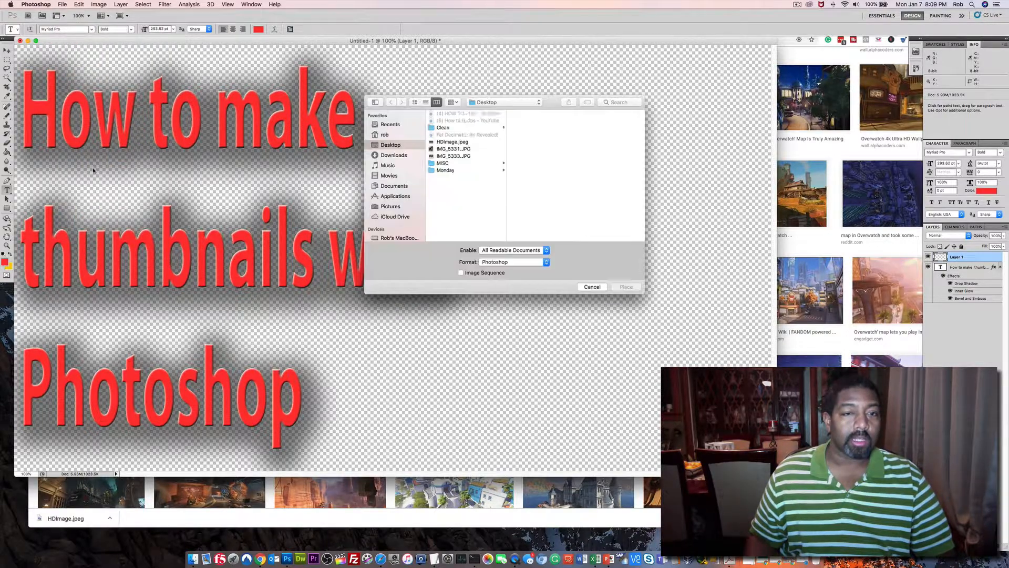
{"action": "left_click", "coordinate": [455, 142]}
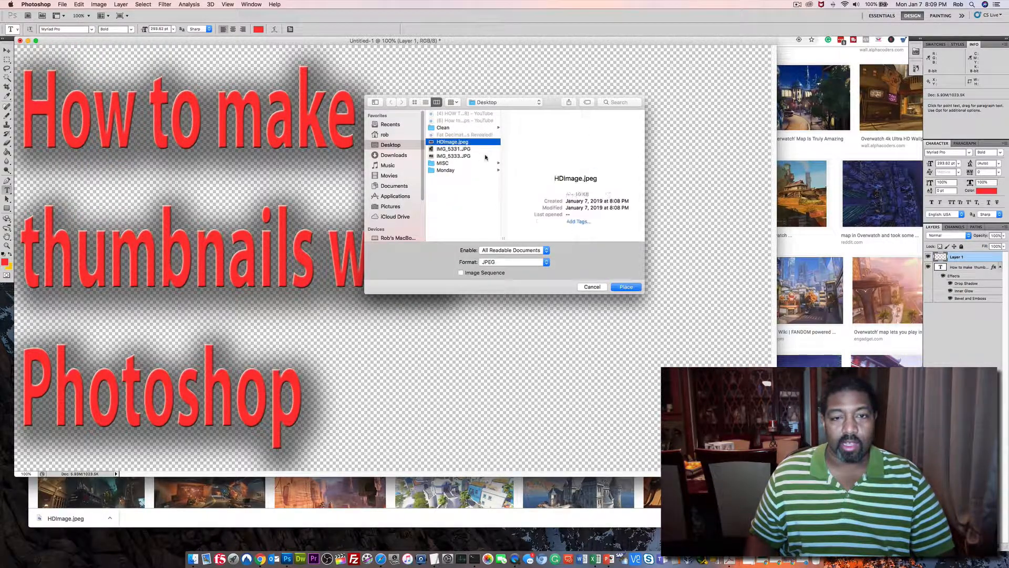
{"action": "left_click", "coordinate": [626, 287]}
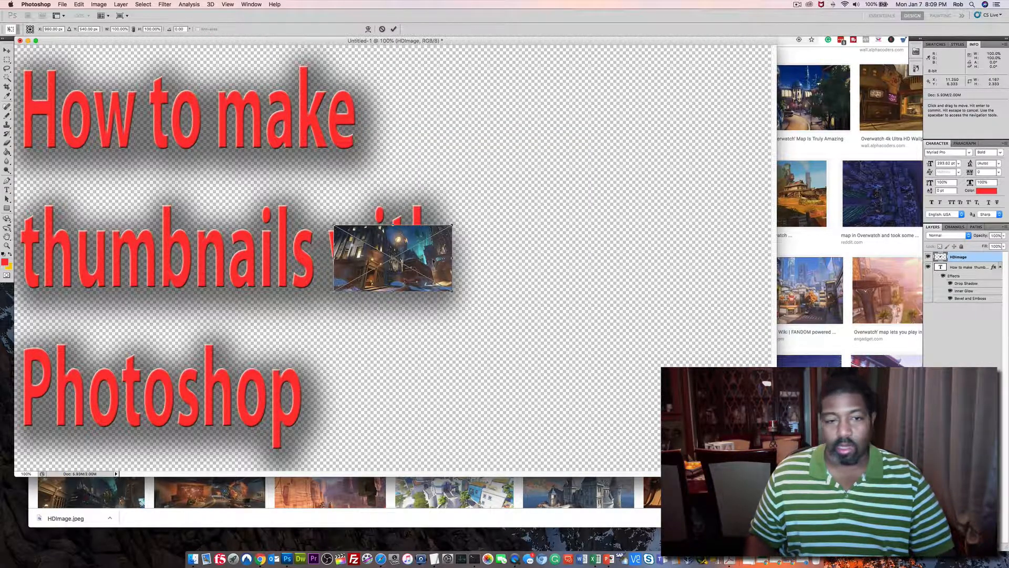
Stretch the placed street image to cover the whole canvas, about 841% width and 649% height, and move its layer below the title text layer
{"action": "left_click_drag", "start_coordinate": [430, 261], "coordinate": [771, 473]}
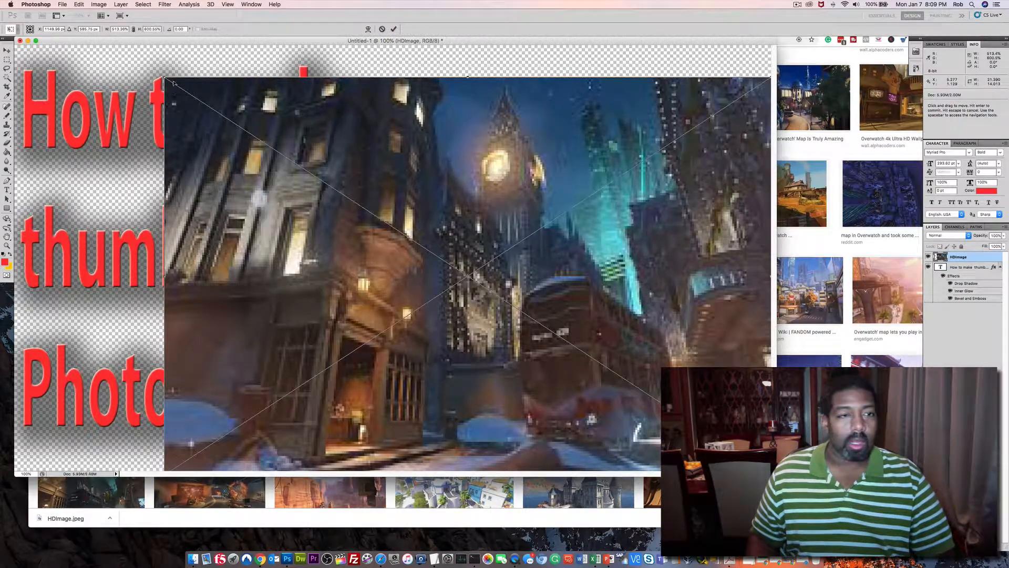
{"action": "left_click_drag", "start_coordinate": [163, 79], "coordinate": [15, 47]}
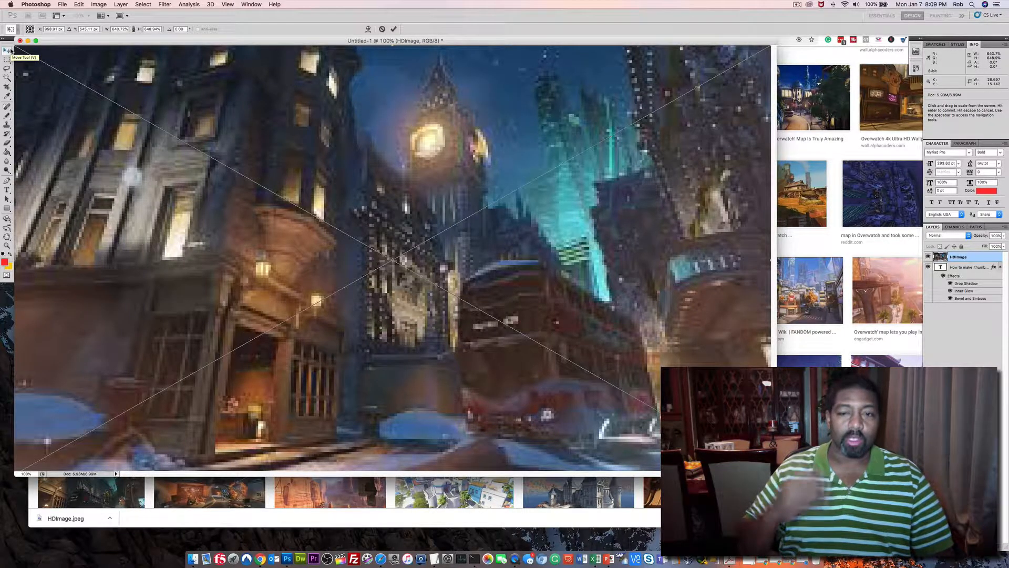
{"action": "key", "text": "Return"}
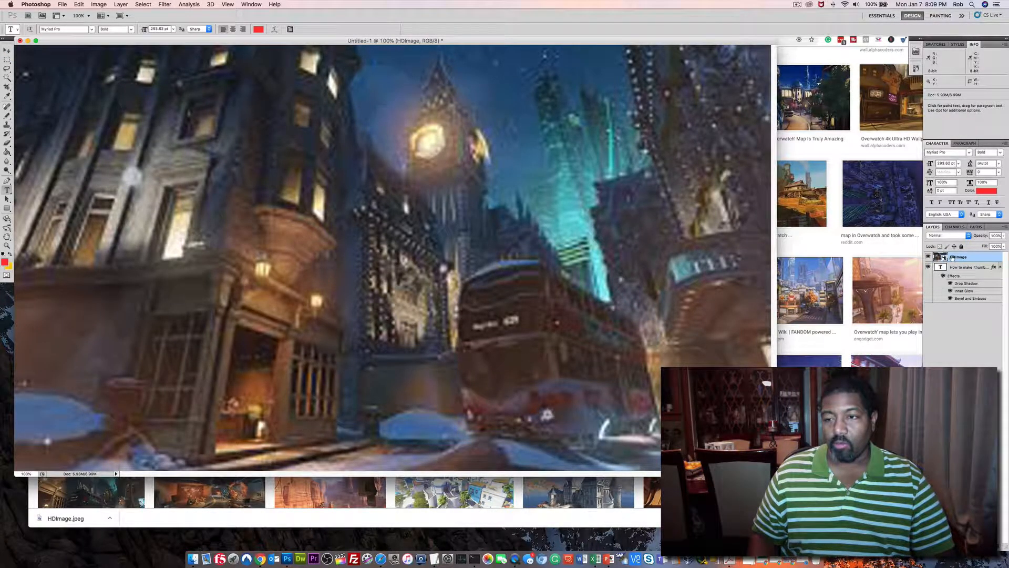
{"action": "left_click_drag", "start_coordinate": [952, 261], "coordinate": [951, 306]}
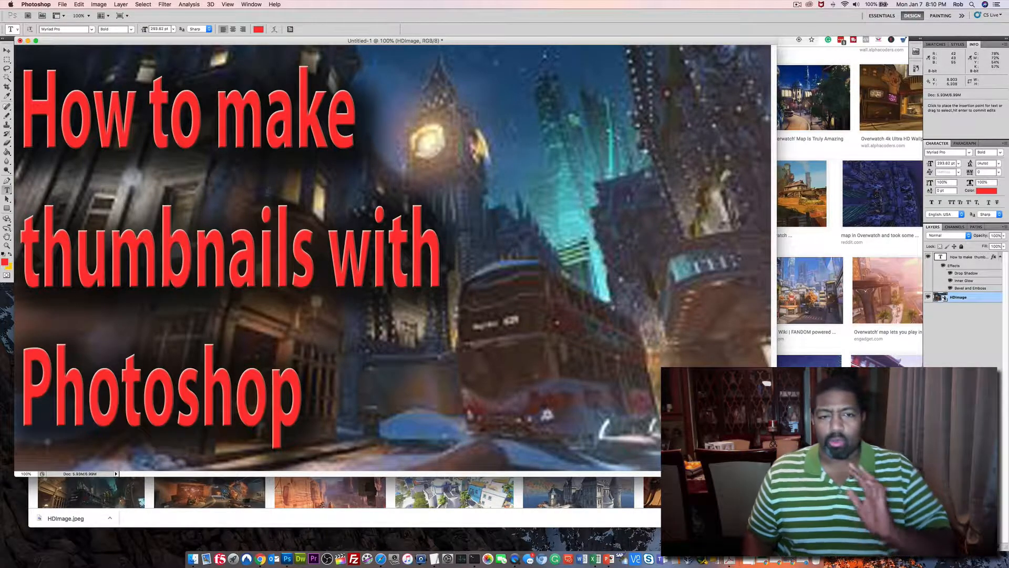
Try the Contour option of Bevel and Emboss on the title text layer, switch it off again and close the layer style settings
{"action": "left_click", "coordinate": [966, 261]}
{"action": "right_click", "coordinate": [965, 261]}
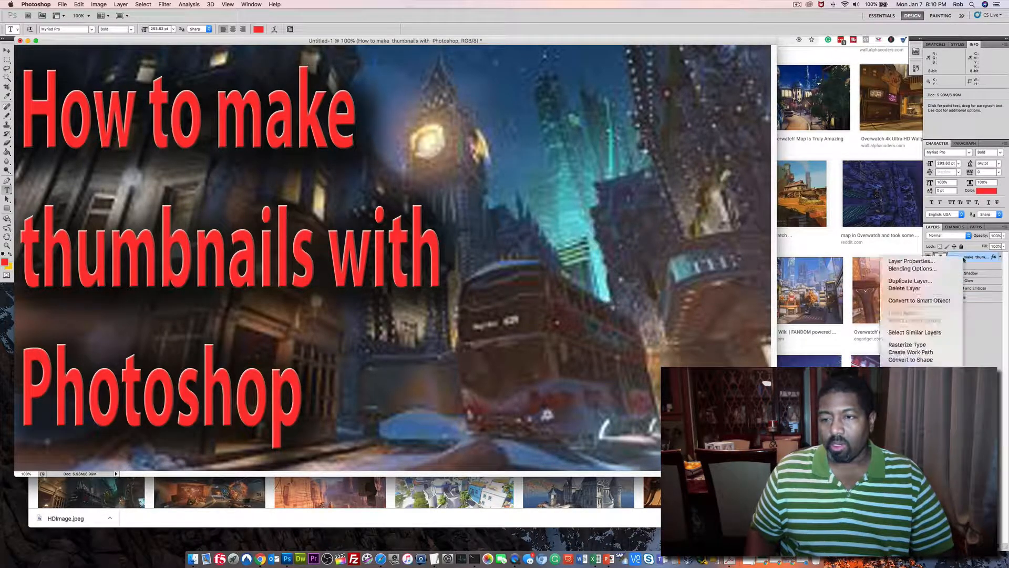
{"action": "left_click", "coordinate": [927, 272]}
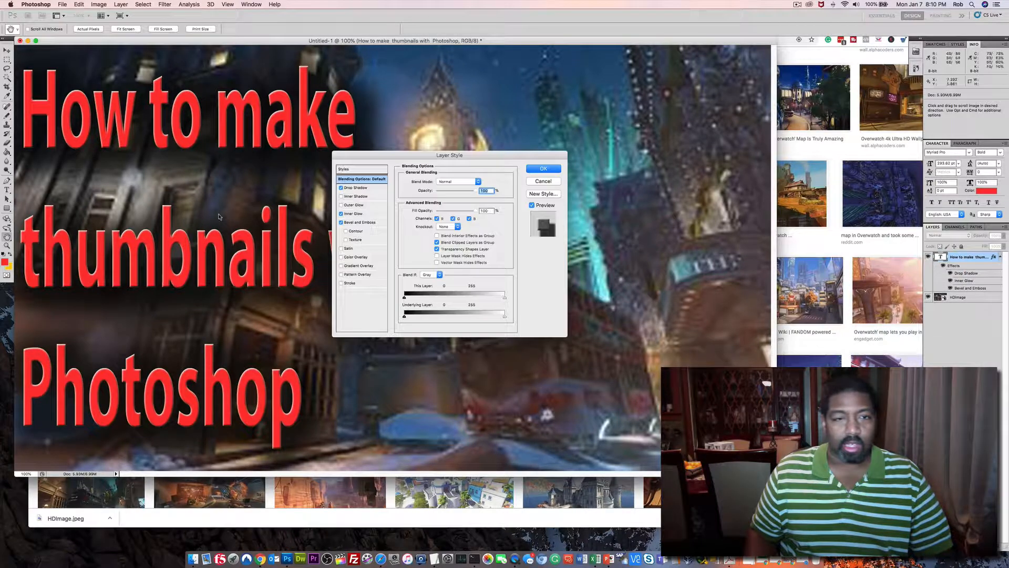
{"action": "left_click", "coordinate": [361, 234]}
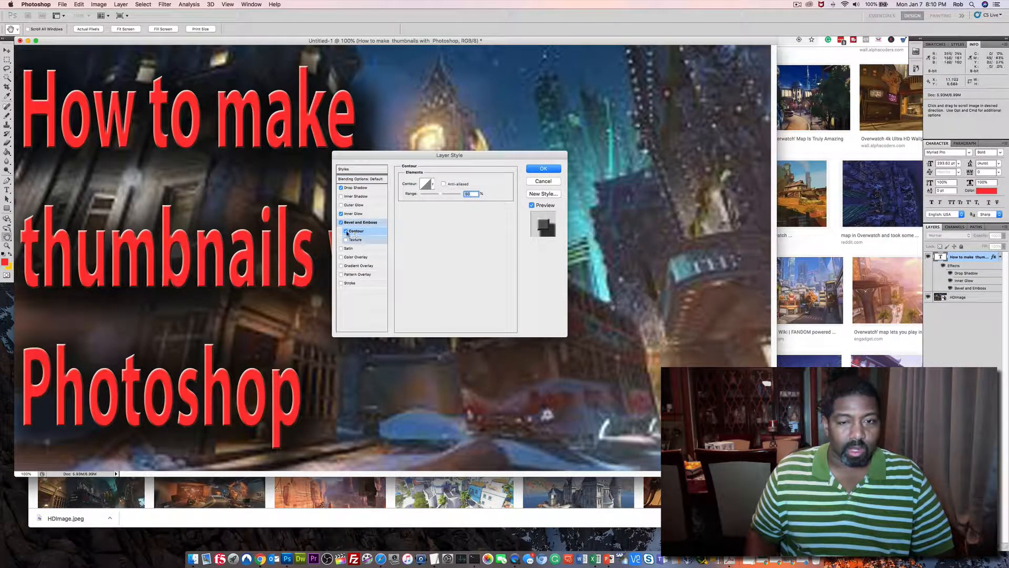
{"action": "left_click", "coordinate": [347, 232]}
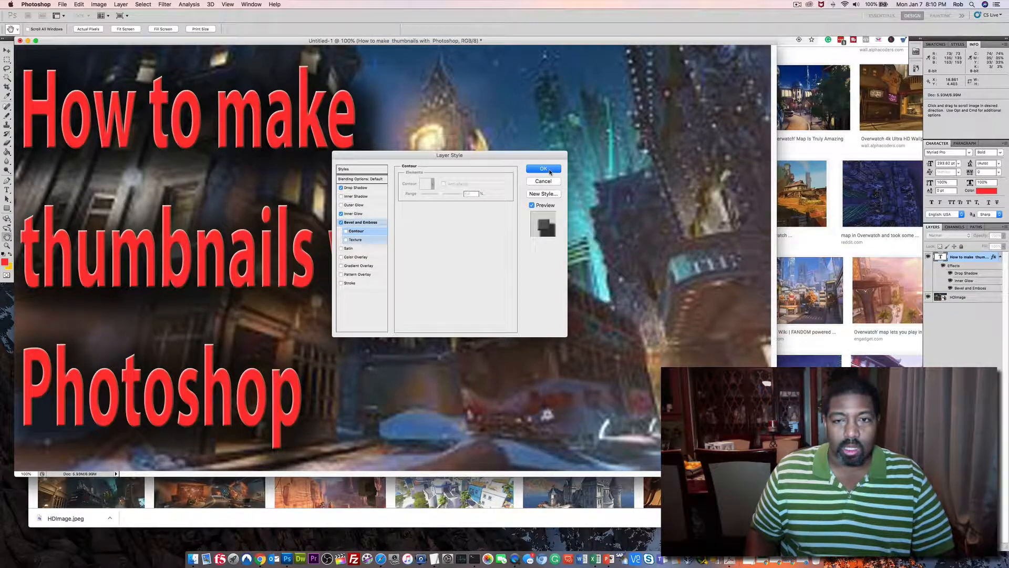
{"action": "left_click", "coordinate": [555, 171]}
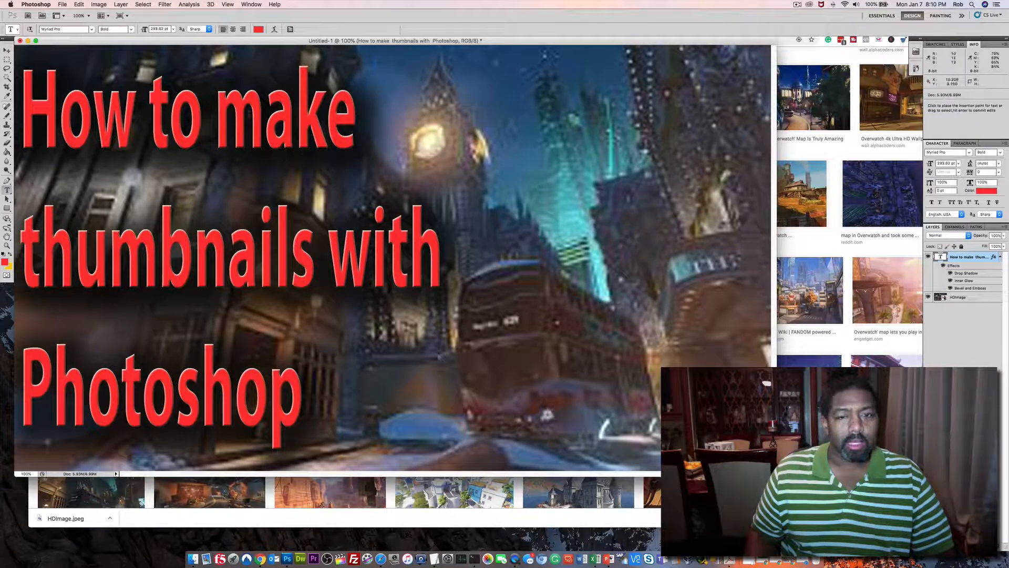
Add a new empty layer above the title text layer
{"action": "left_click", "coordinate": [62, 5]}
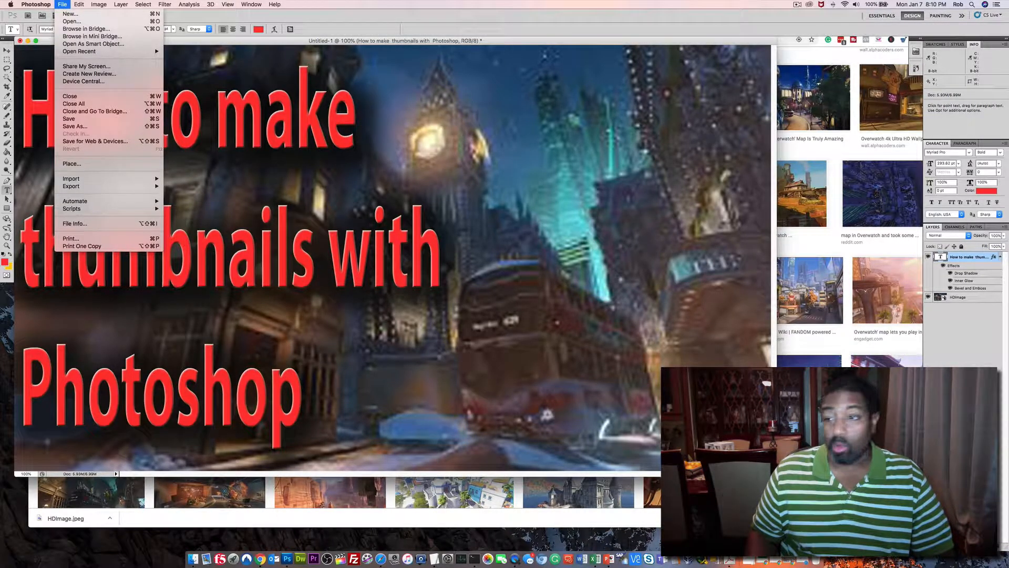
{"action": "key", "text": "Escape"}
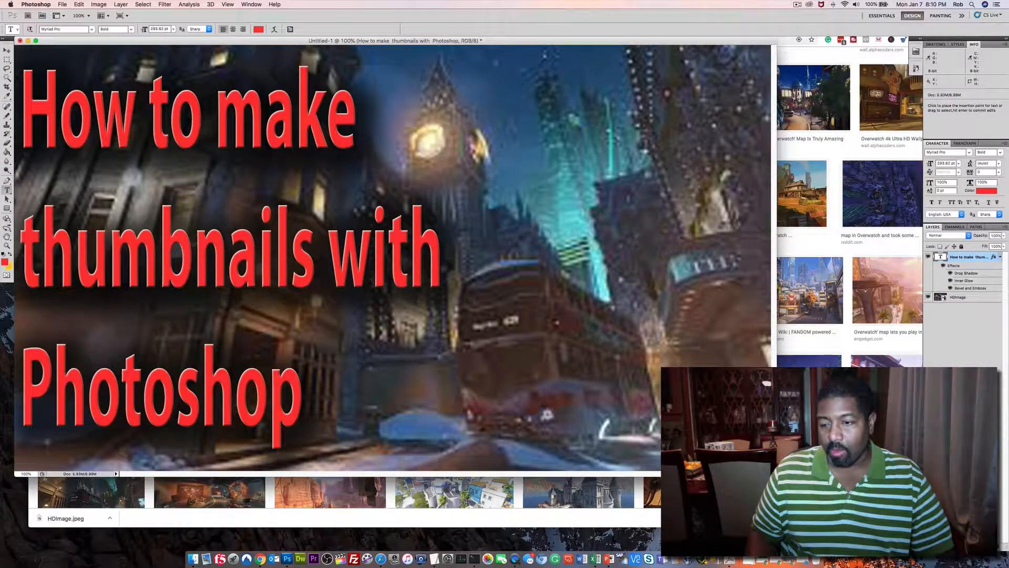
{"action": "key", "text": "super+alt+shift+n"}
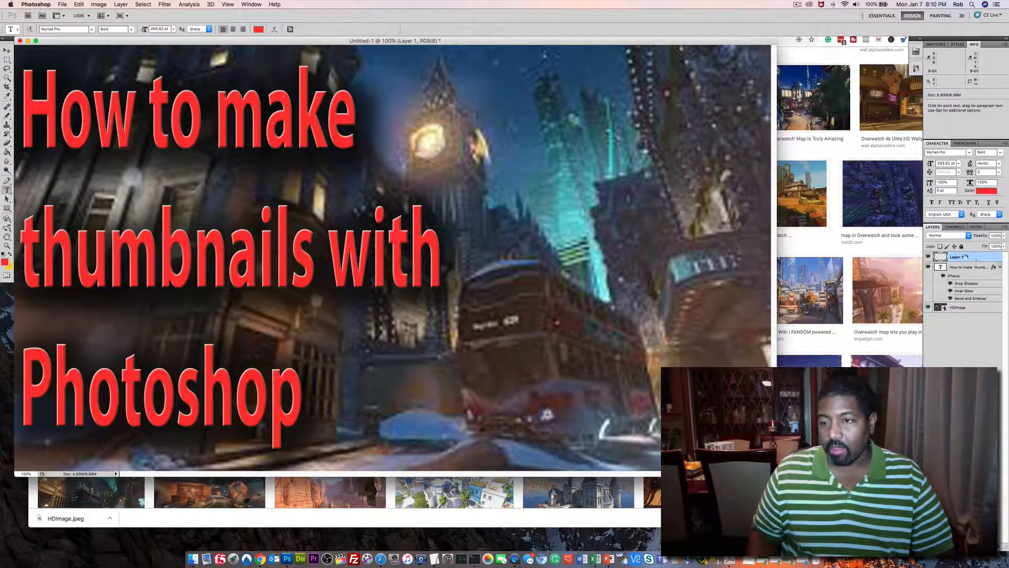
Place the portrait photo IMG_5333.JPG from the Desktop into the thumbnail document
{"action": "left_click", "coordinate": [64, 7]}
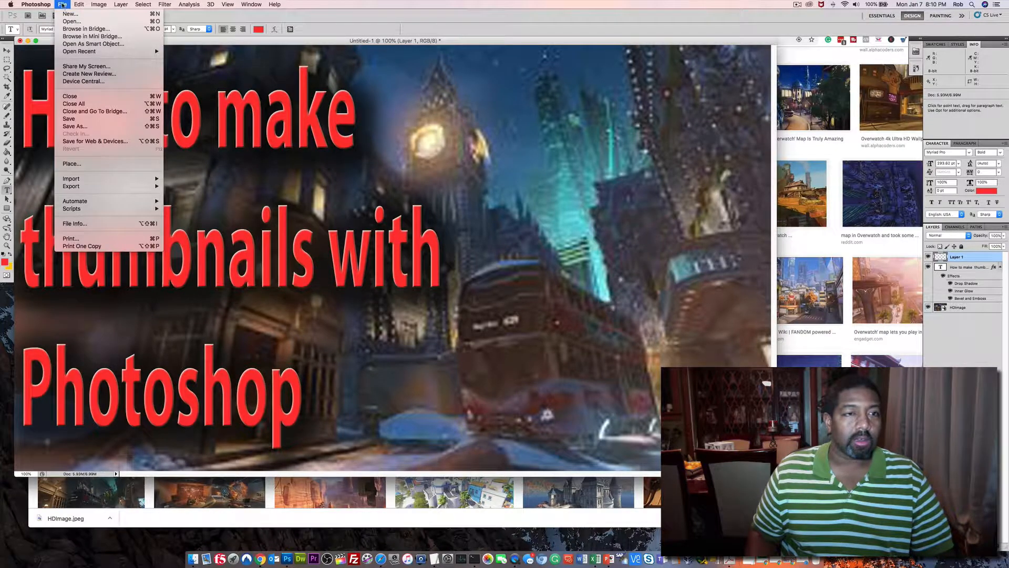
{"action": "left_click", "coordinate": [155, 174]}
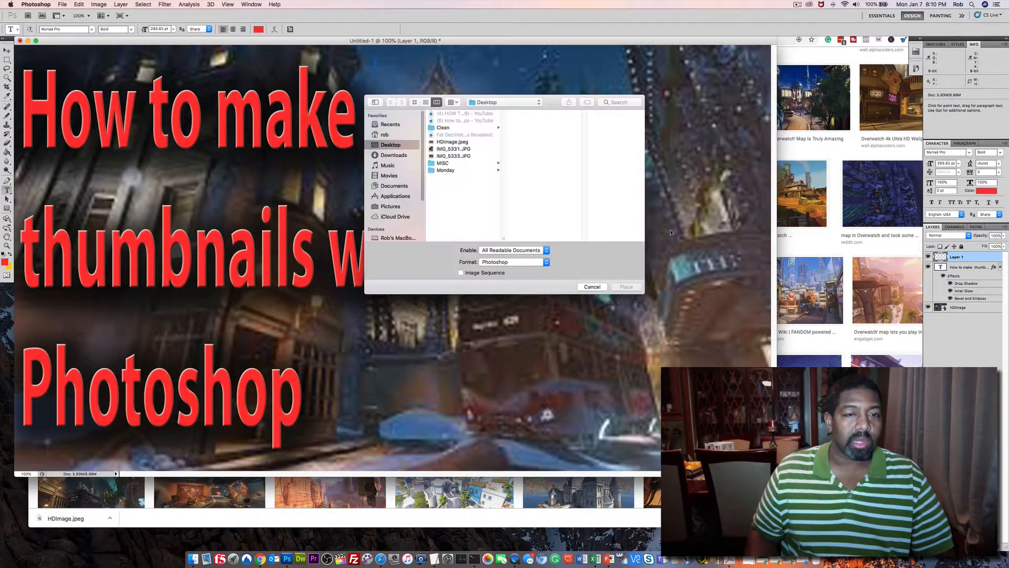
{"action": "left_click", "coordinate": [453, 156]}
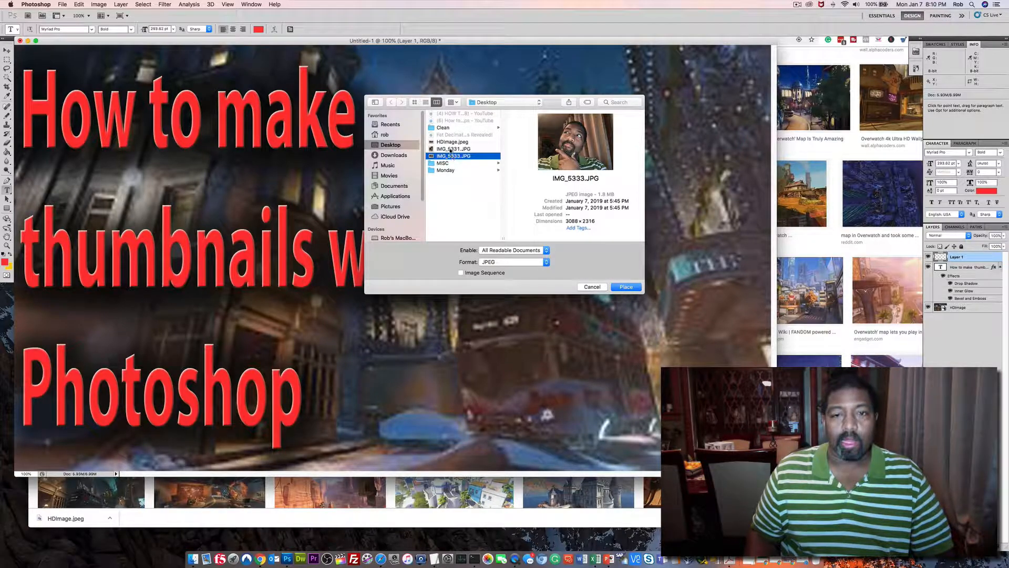
{"action": "left_click", "coordinate": [451, 149]}
{"action": "left_click", "coordinate": [448, 156]}
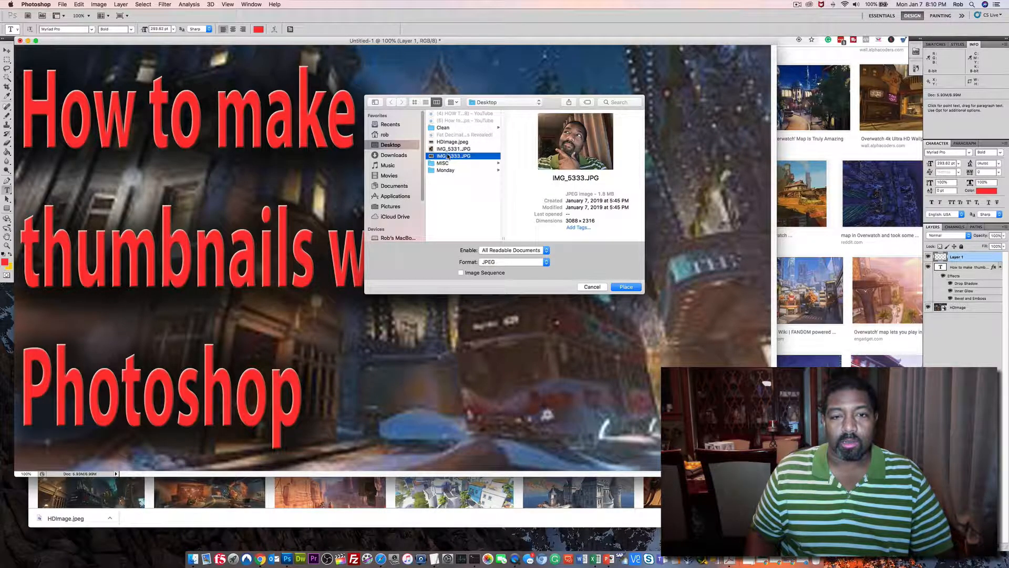
{"action": "left_click", "coordinate": [621, 288]}
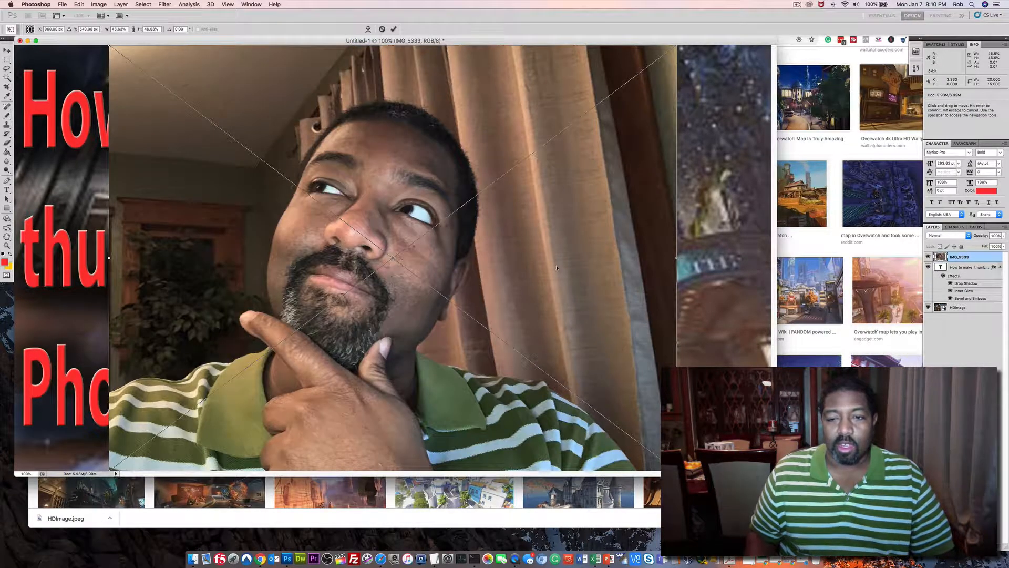
Squeeze the IMG_5333 portrait photo to about 26% width so it fills only the area beside the title text, and commit the placement
{"action": "left_click_drag", "start_coordinate": [178, 104], "coordinate": [279, 105]}
{"action": "left_click_drag", "start_coordinate": [211, 47], "coordinate": [467, 47]}
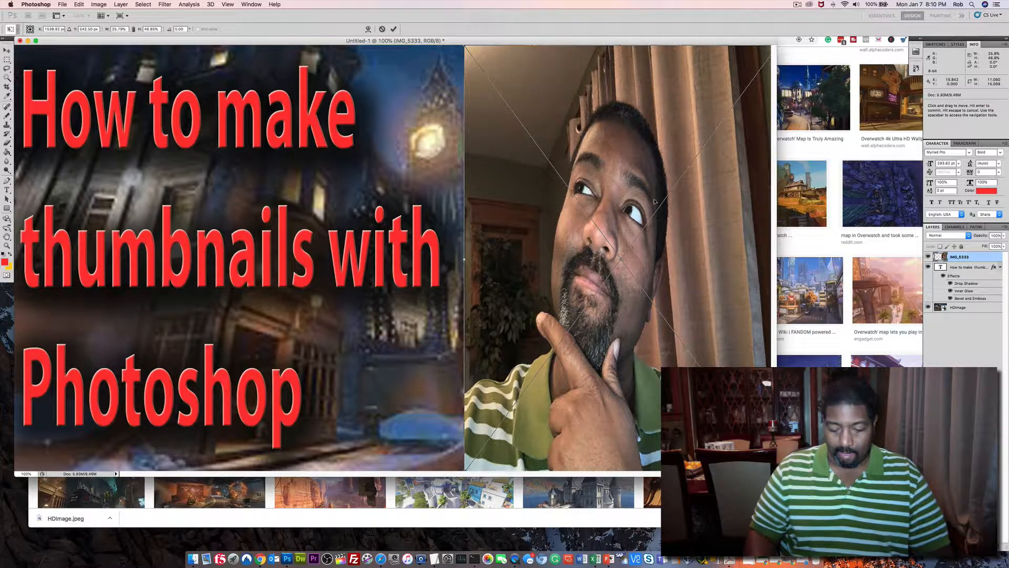
{"action": "key", "text": "Return"}
{"action": "key", "text": "t"}
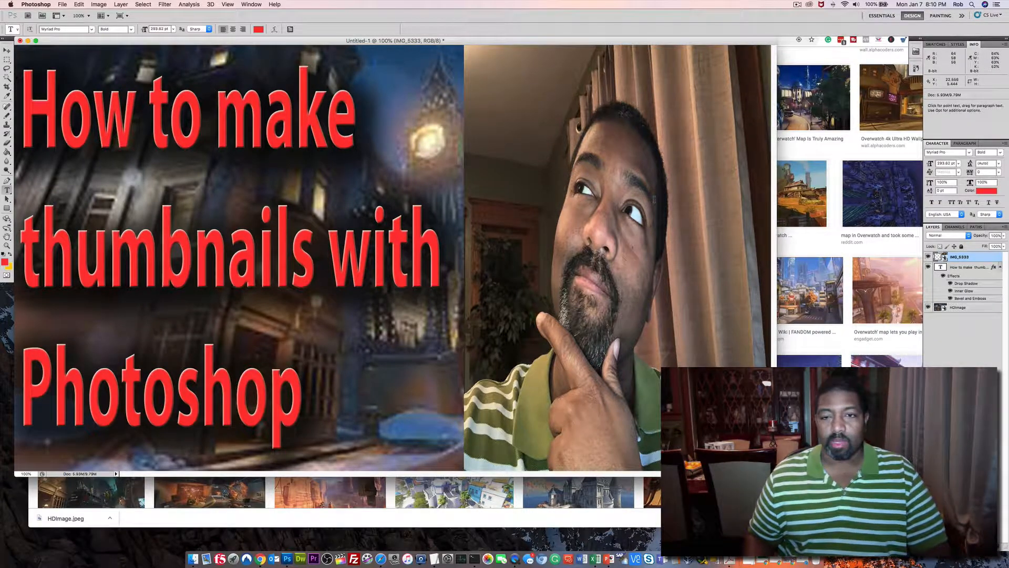
{"action": "left_click", "coordinate": [645, 202]}
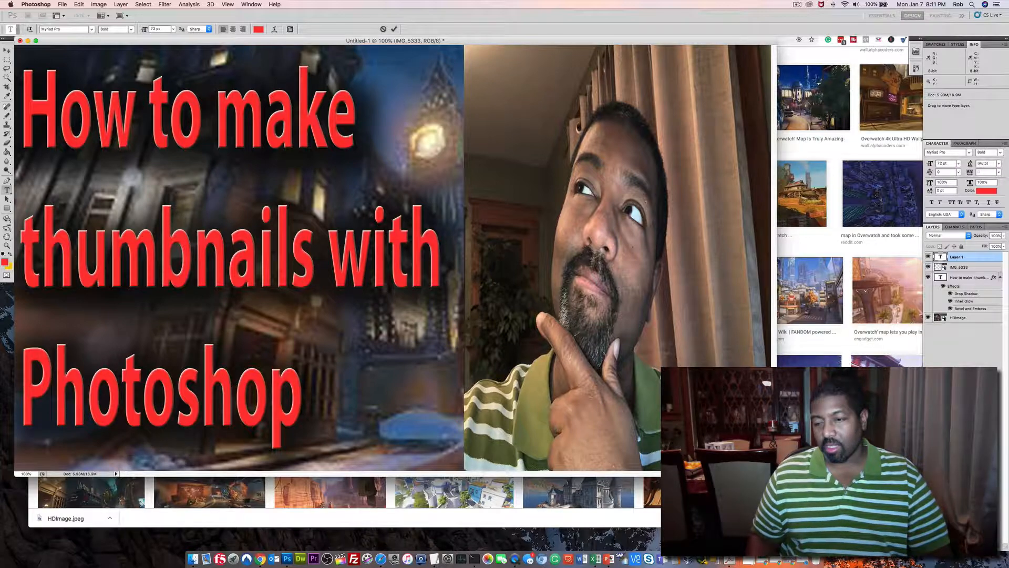
{"action": "key", "text": "Escape"}
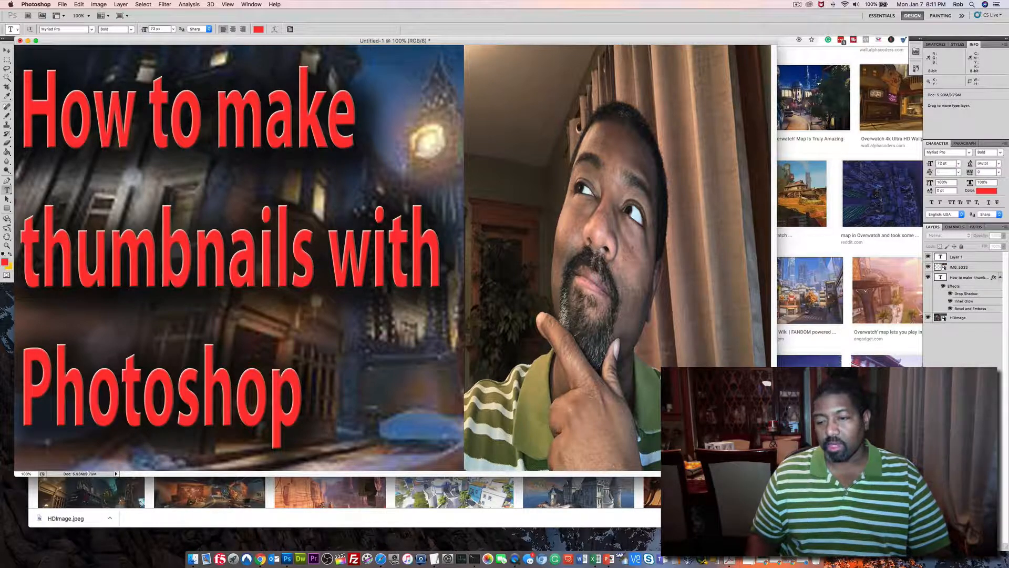
Add a new empty layer at the top of the stack and hide the IMG_5333 portrait layer
{"action": "key", "text": "alt+shift+super+n"}
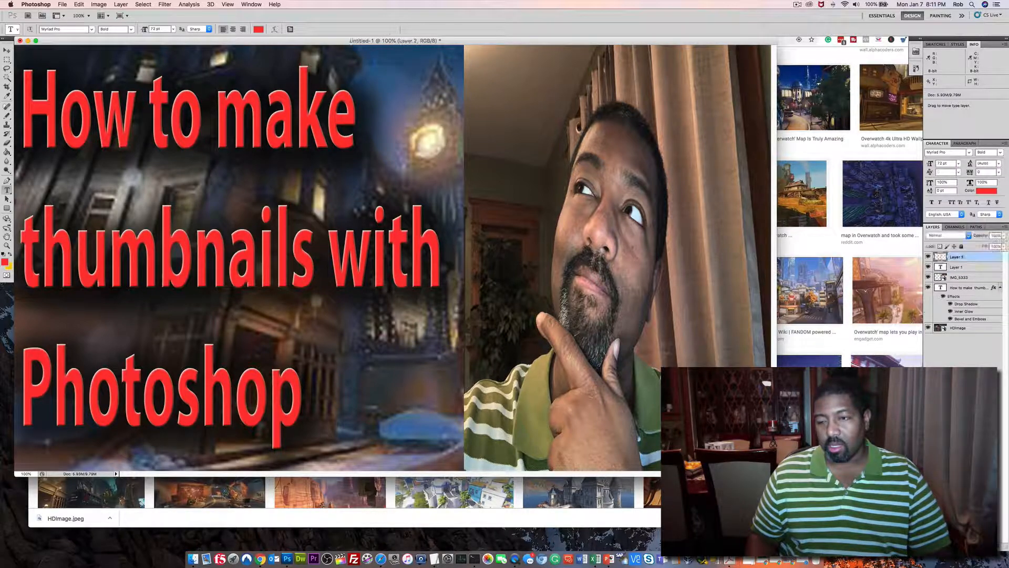
{"action": "left_click", "coordinate": [927, 277]}
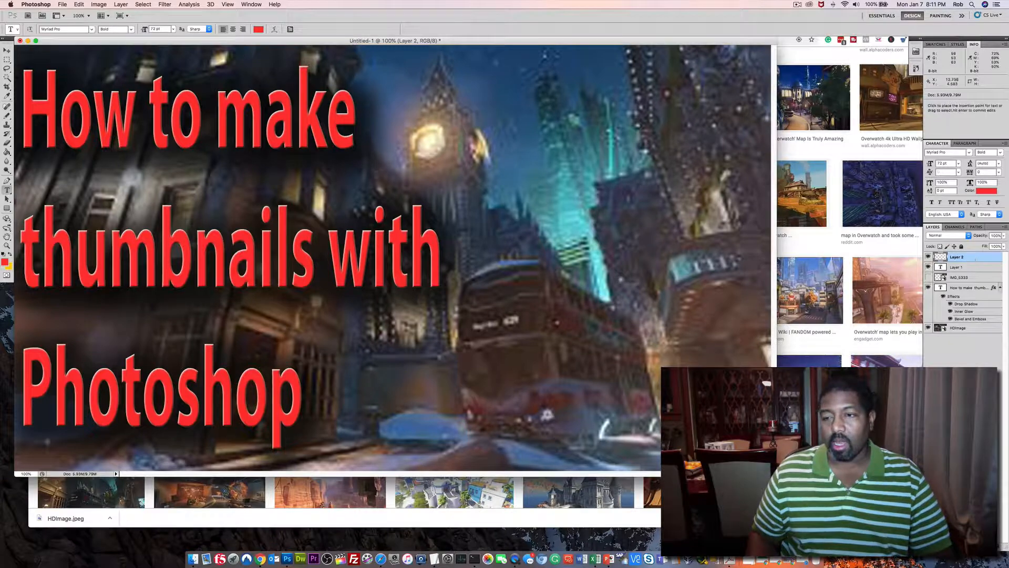
Place the other portrait photo, IMG_5331.JPG, from the Desktop into the thumbnail document
{"action": "left_click", "coordinate": [62, 5]}
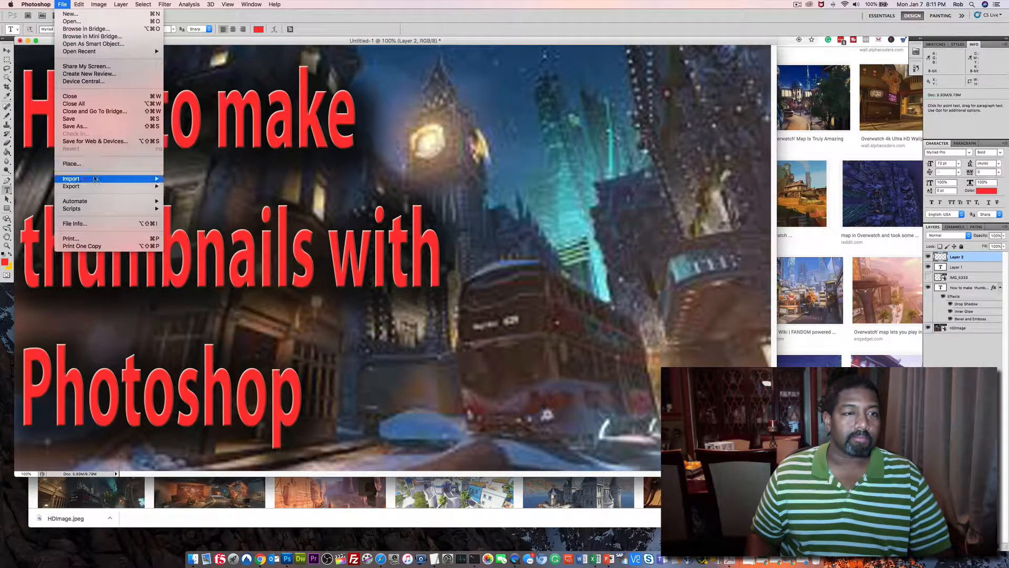
{"action": "left_click", "coordinate": [72, 163]}
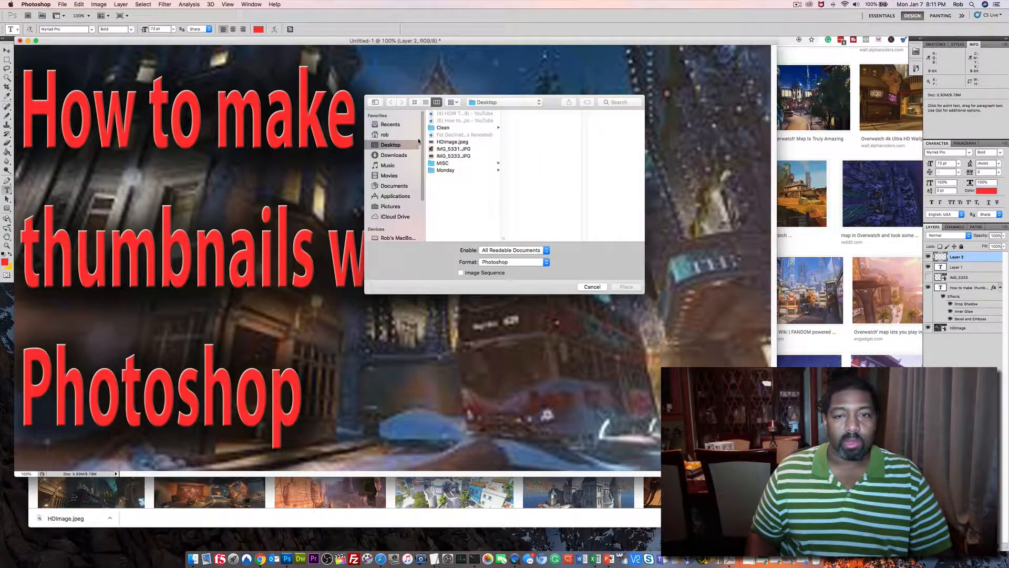
{"action": "left_click", "coordinate": [457, 149]}
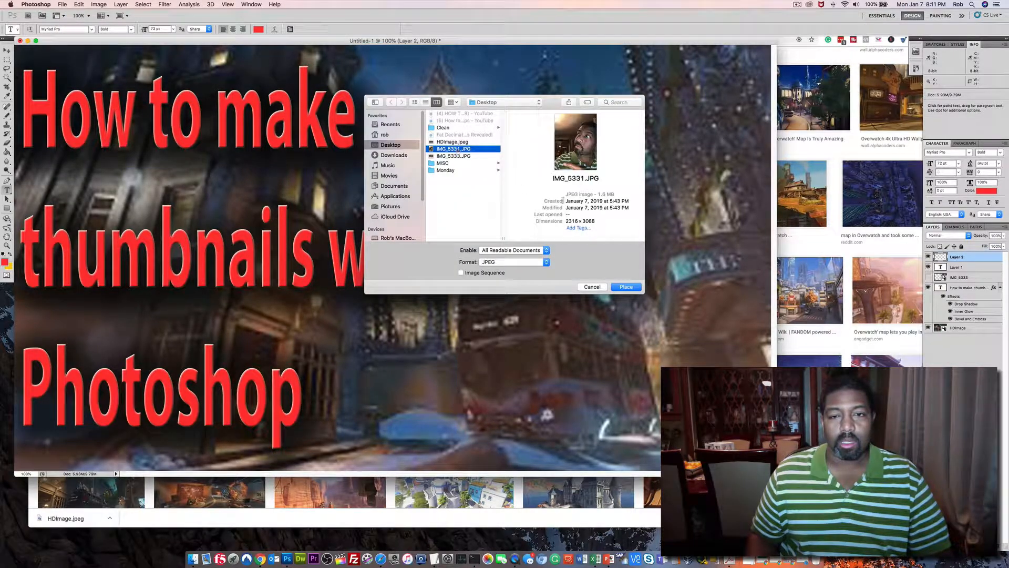
{"action": "left_click", "coordinate": [626, 289]}
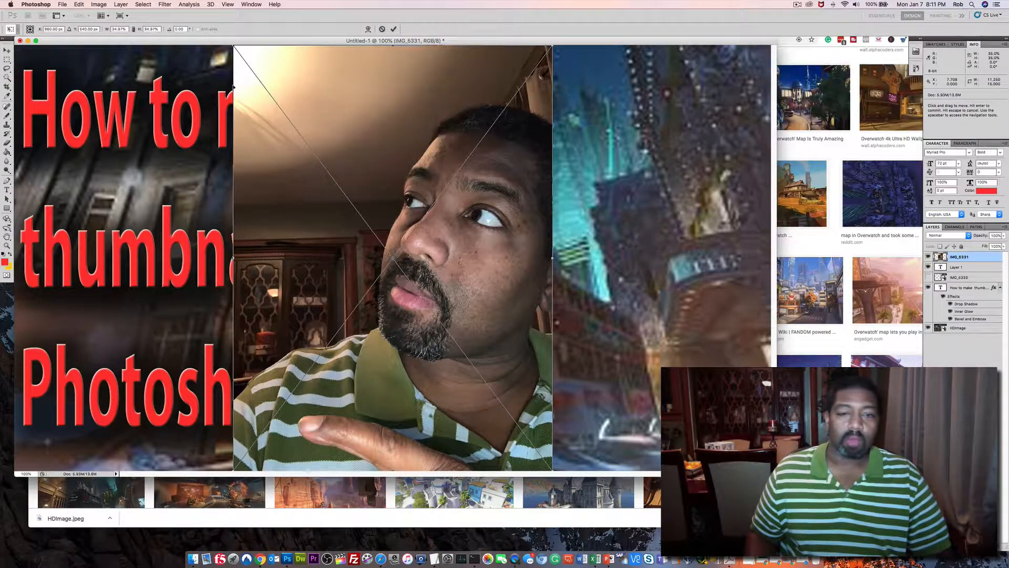
Commit the IMG_5331 placement and move the photo horizontally to the right edge of the canvas, clear of the title text
{"action": "left_click", "coordinate": [6, 50]}
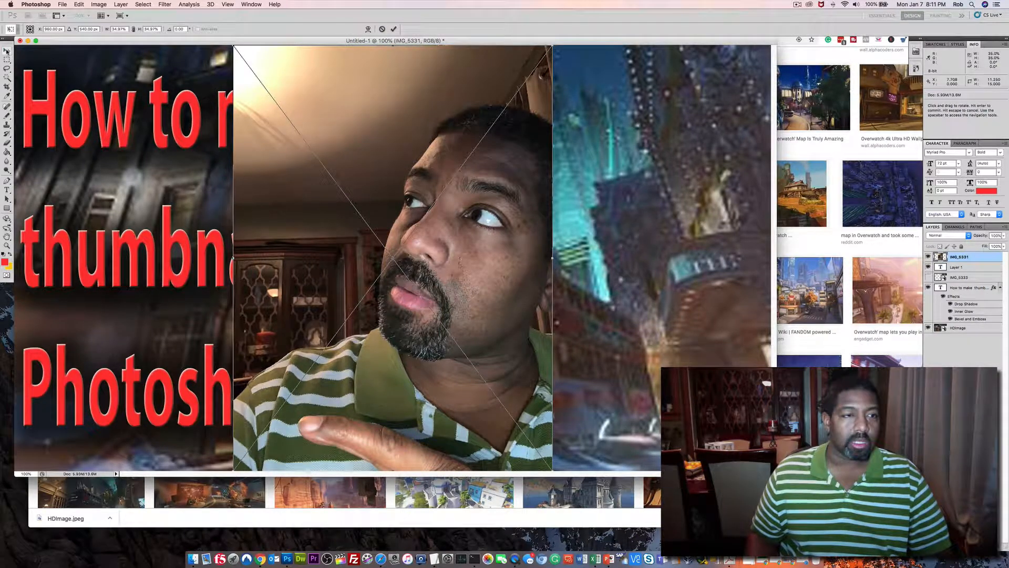
{"action": "left_click", "coordinate": [571, 178]}
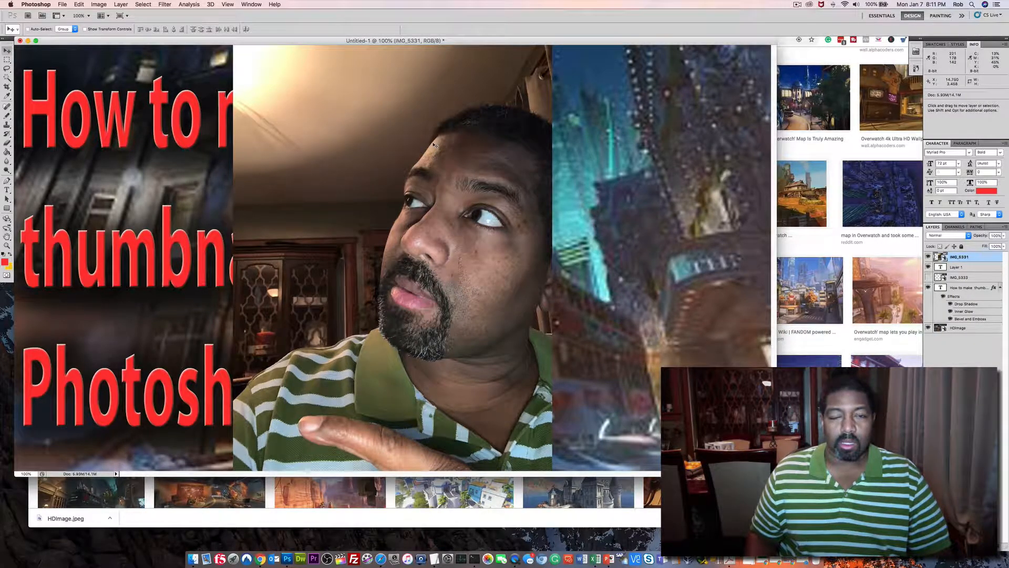
{"action": "left_click_drag", "start_coordinate": [433, 145], "coordinate": [657, 144]}
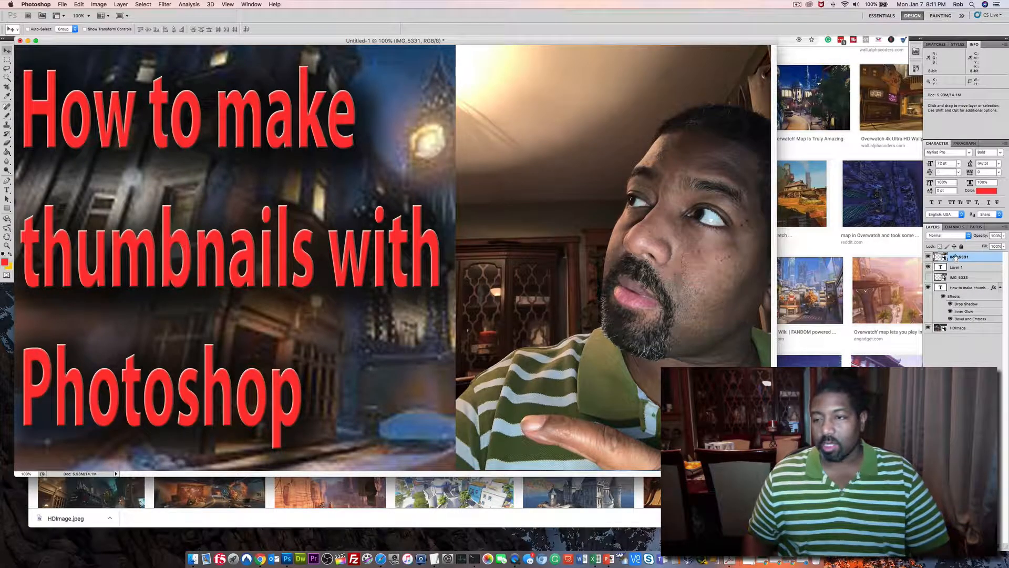
Apply Drop Shadow, Outer Glow, and Bevel and Emboss with their default settings to the IMG_5331 photo layer
{"action": "right_click", "coordinate": [955, 257]}
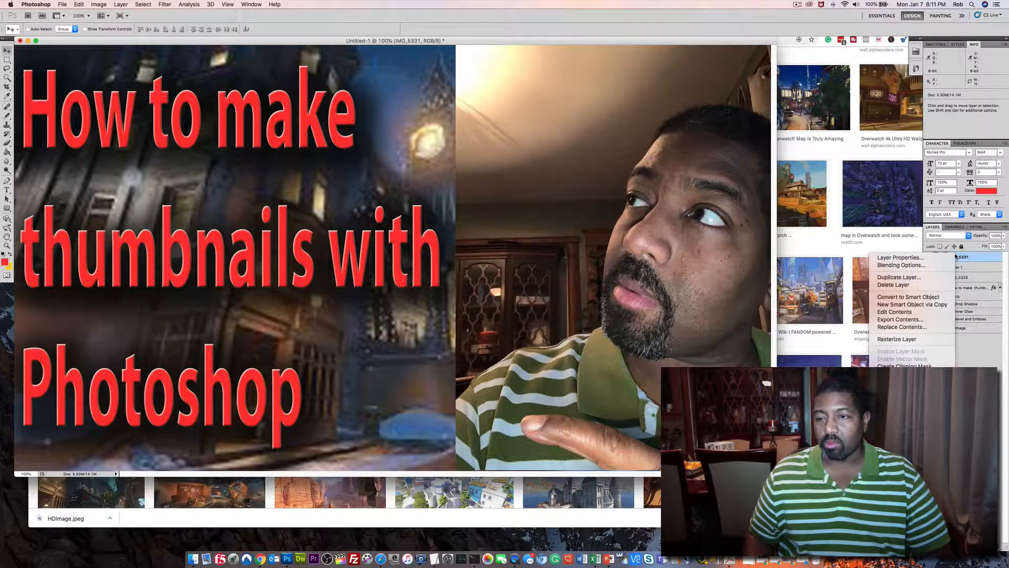
{"action": "left_click", "coordinate": [925, 265]}
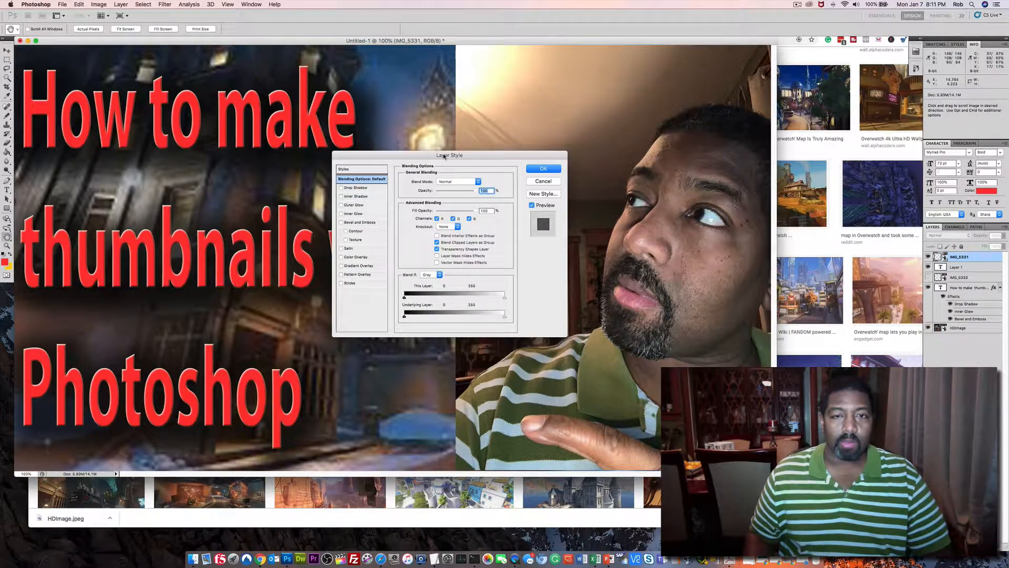
{"action": "left_click_drag", "start_coordinate": [444, 156], "coordinate": [210, 119]}
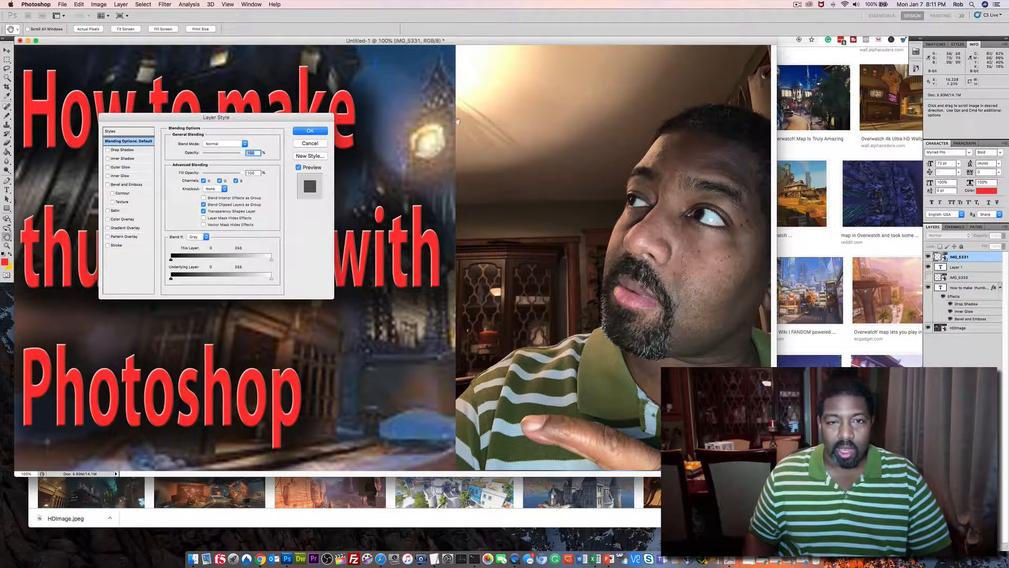
{"action": "left_click", "coordinate": [115, 151]}
{"action": "left_click", "coordinate": [121, 168]}
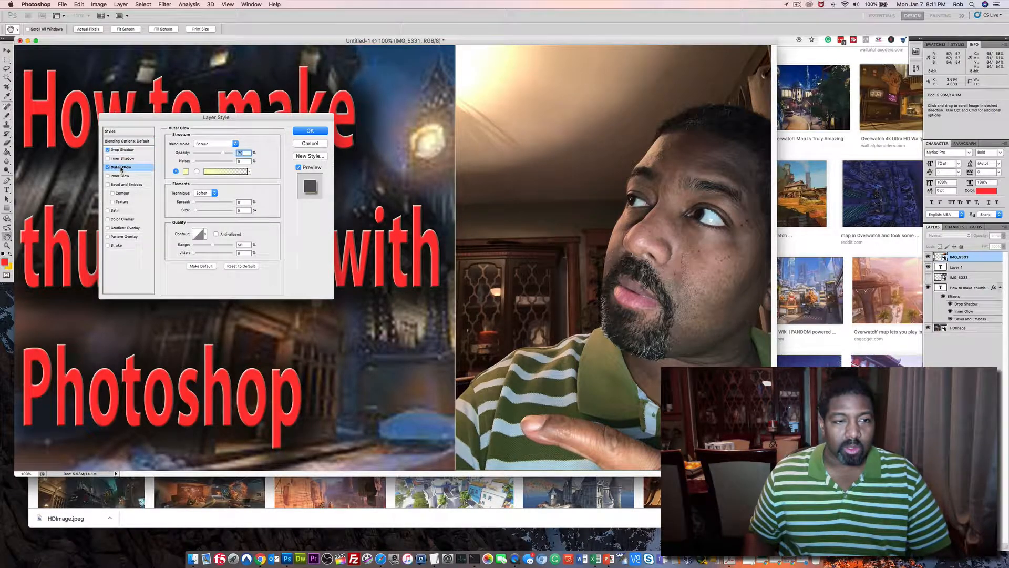
{"action": "left_click", "coordinate": [128, 185]}
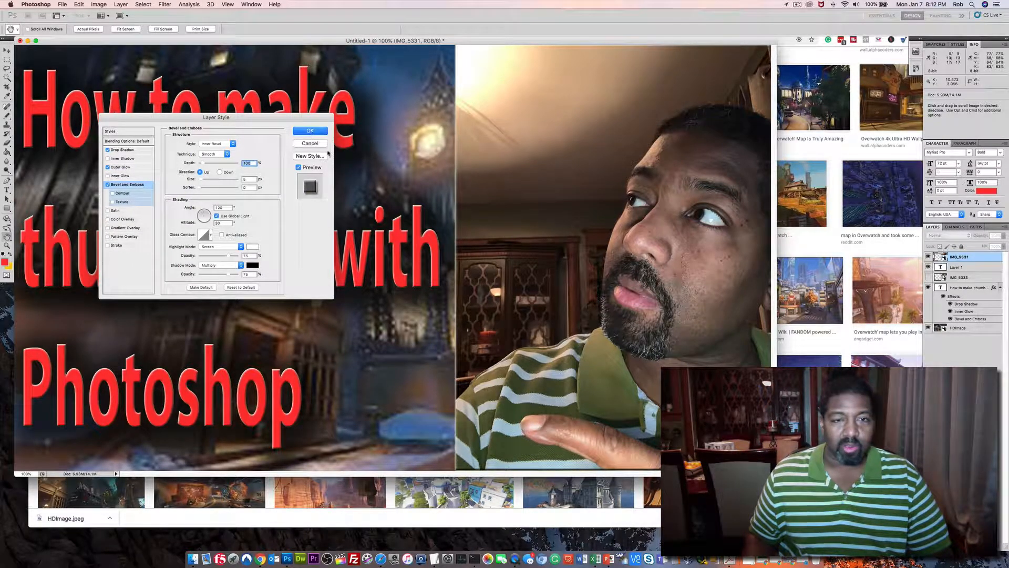
{"action": "key", "text": "Return"}
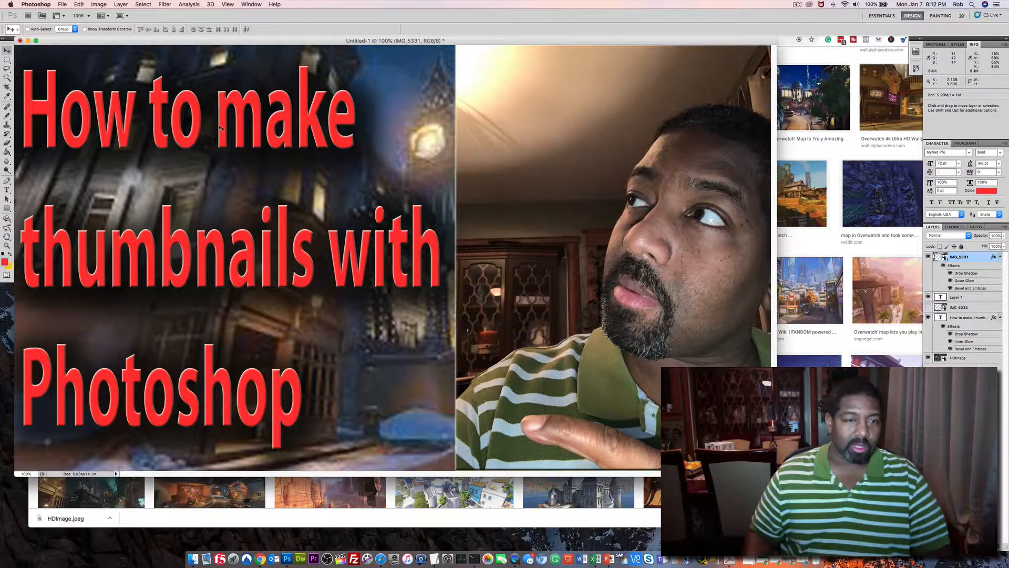
Recolor the word "thumbnails" in the title text to yellow (#ffff33)
{"action": "left_click", "coordinate": [966, 318]}
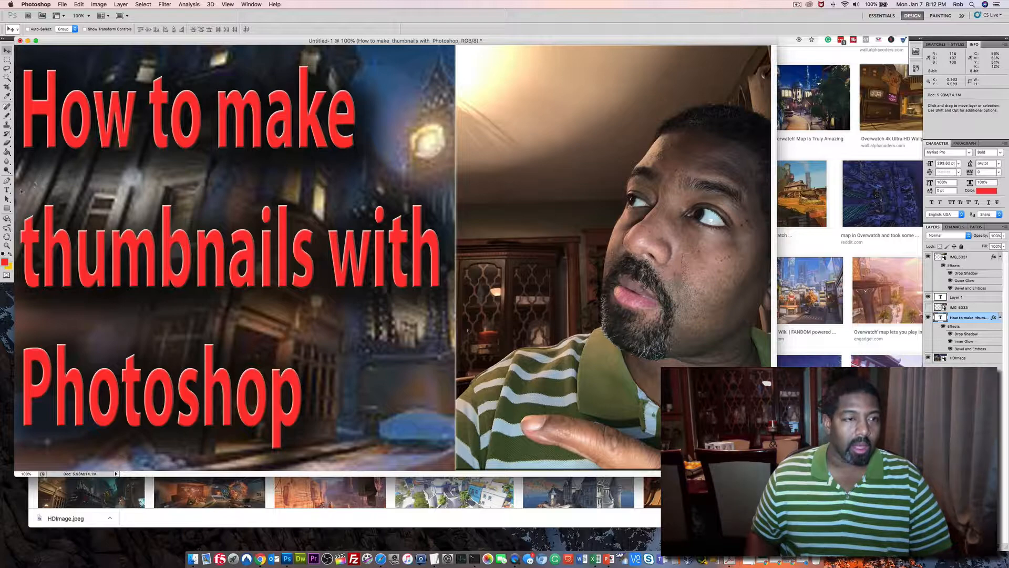
{"action": "left_click", "coordinate": [7, 190]}
{"action": "left_click_drag", "start_coordinate": [229, 247], "coordinate": [21, 247]}
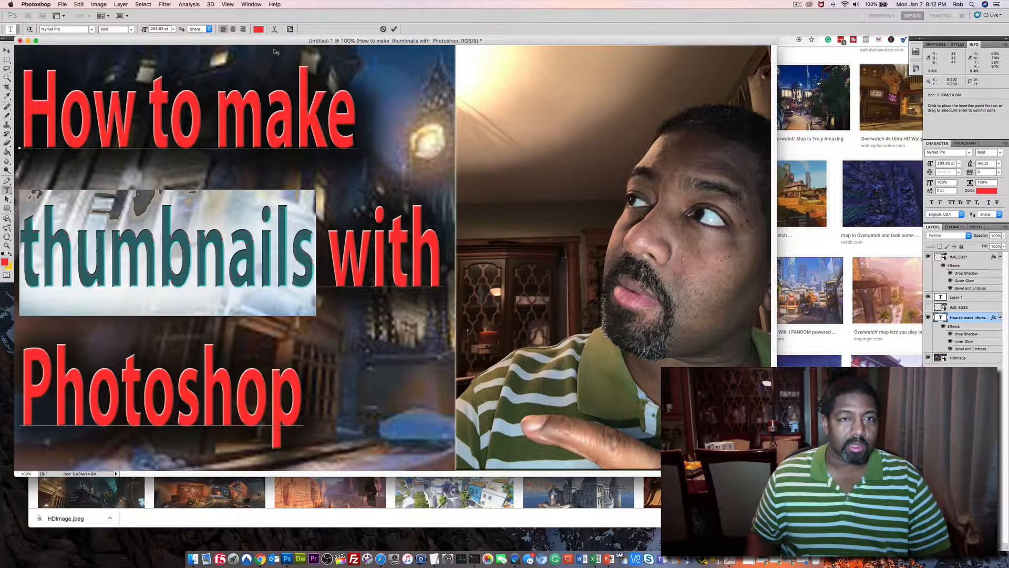
{"action": "left_click", "coordinate": [258, 28]}
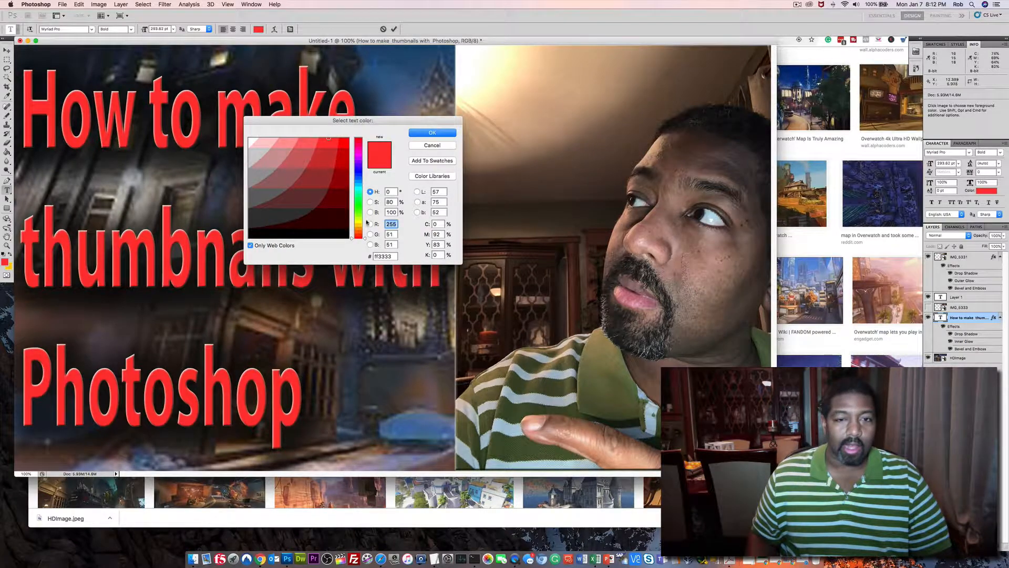
{"action": "left_click", "coordinate": [359, 222]}
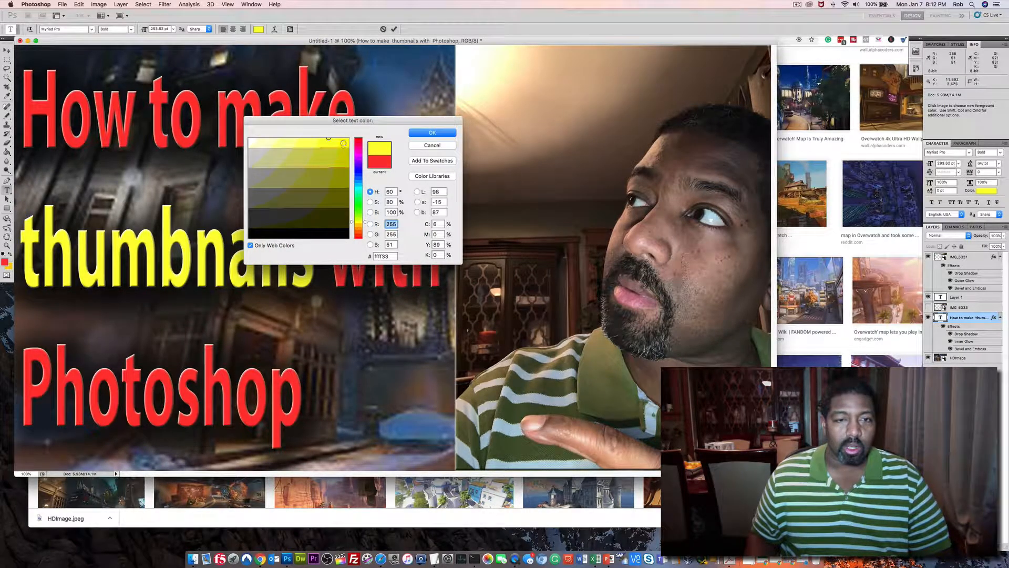
{"action": "left_click", "coordinate": [432, 133]}
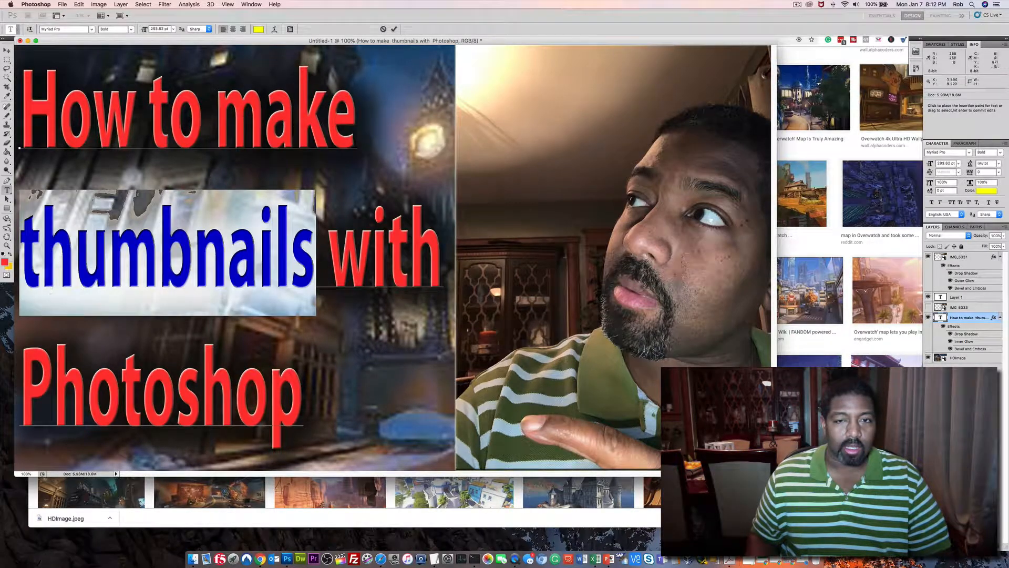
Capitalize the first letter of the yellow title word so it reads "Thumbnails", then commit the text edit and deselect the layer
{"action": "left_click", "coordinate": [36, 252]}
{"action": "key", "text": "BackSpace"}
{"action": "key", "text": "Right"}
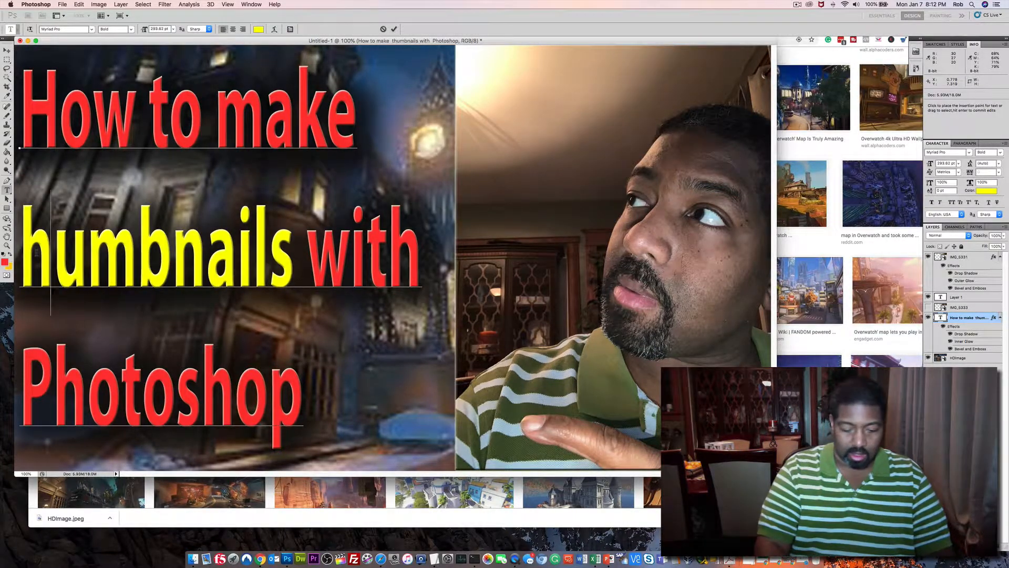
{"action": "key", "text": "Left"}
{"action": "type", "text": "T"}
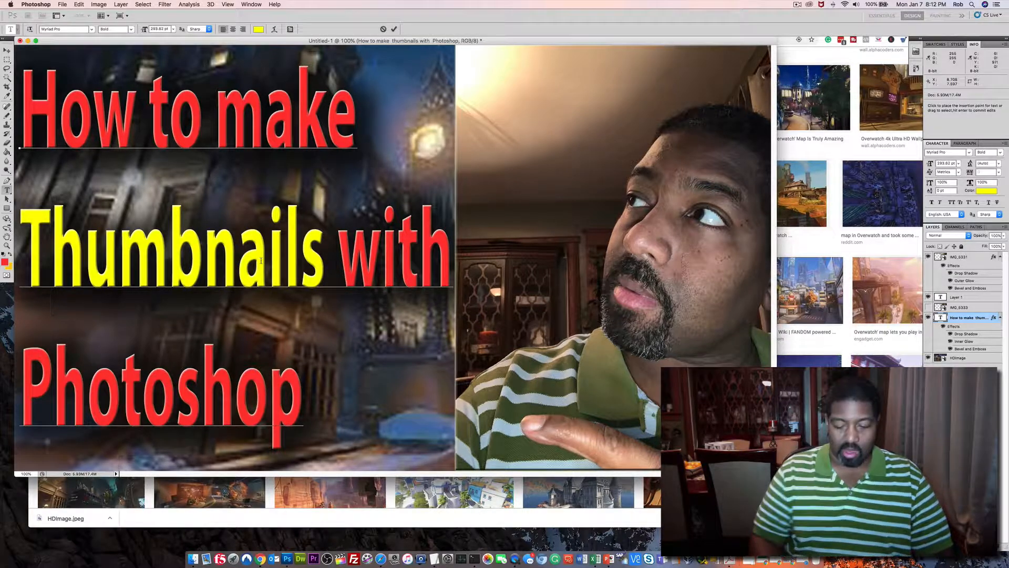
{"action": "left_click", "coordinate": [380, 276]}
{"action": "left_click", "coordinate": [347, 378]}
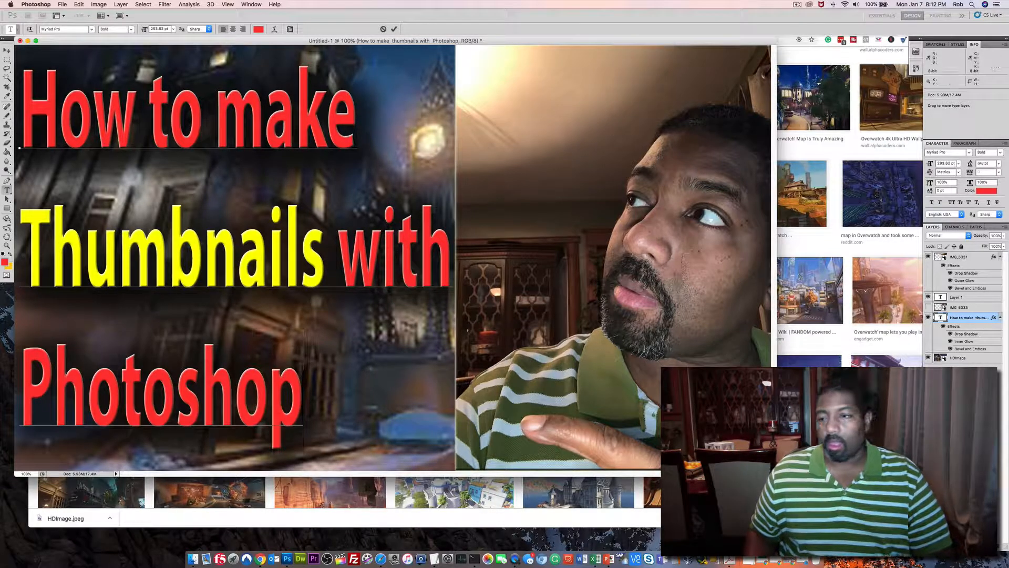
{"action": "left_click", "coordinate": [957, 379]}
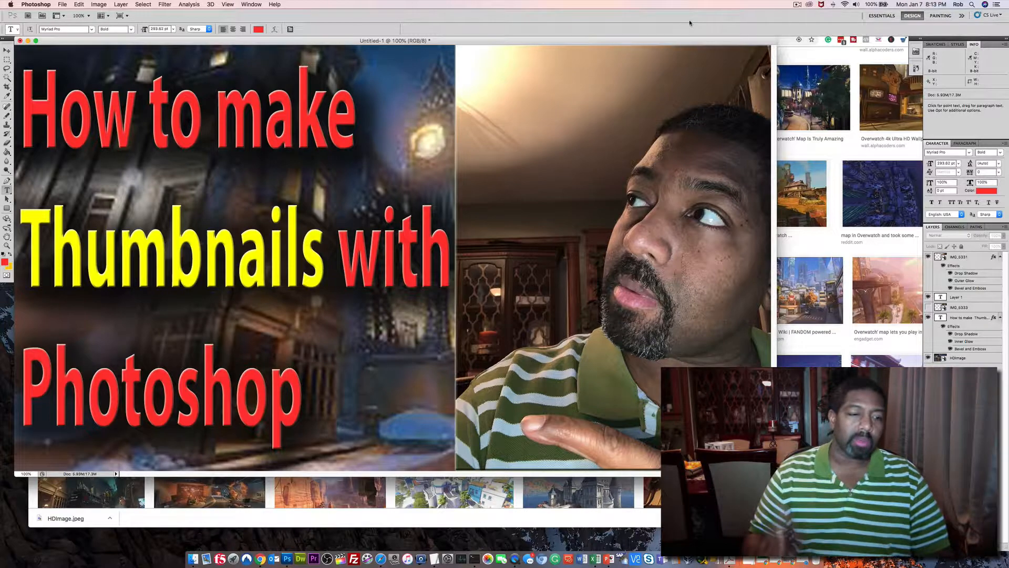
Start saving a copy of the thumbnail to the Desktop in PNG format
{"action": "left_click", "coordinate": [62, 4]}
{"action": "mouse_move", "coordinate": [102, 188]}
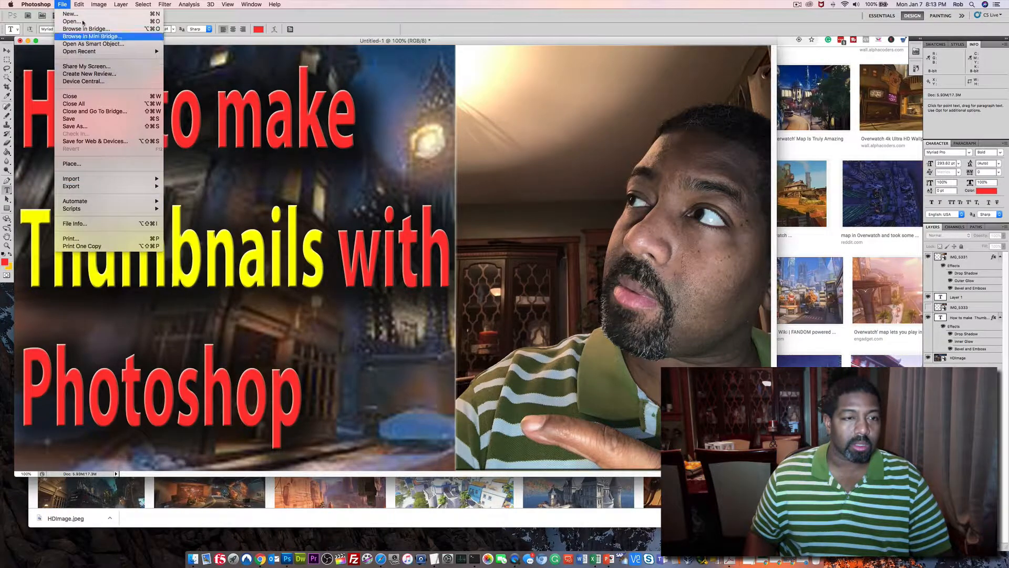
{"action": "left_click", "coordinate": [73, 126]}
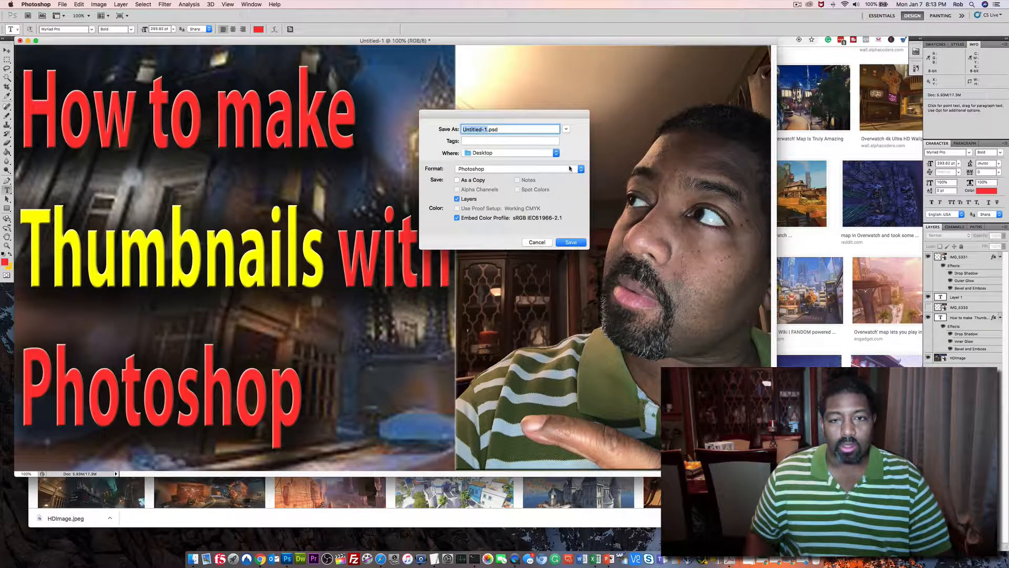
{"action": "left_click", "coordinate": [581, 169]}
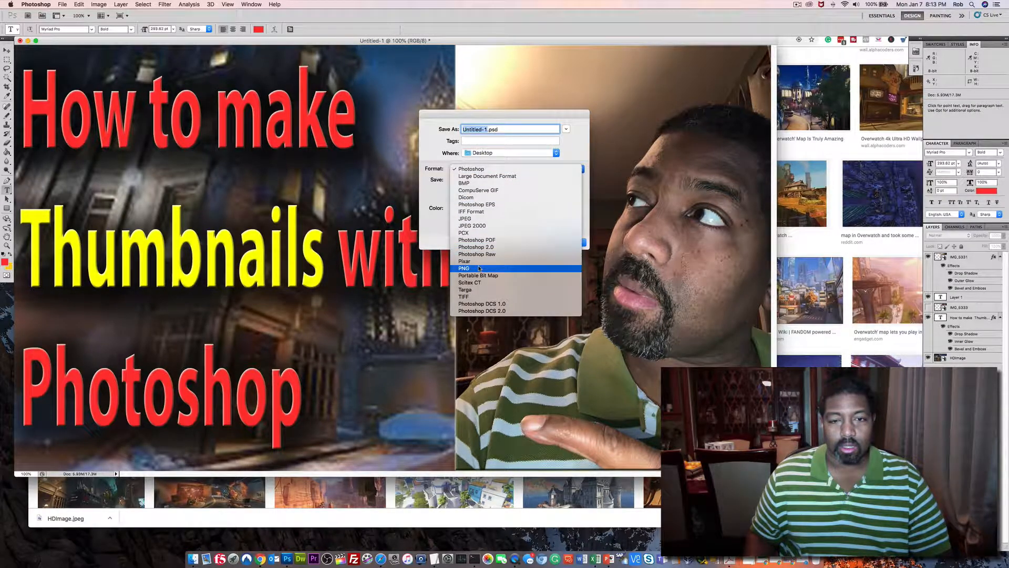
{"action": "left_click", "coordinate": [498, 268]}
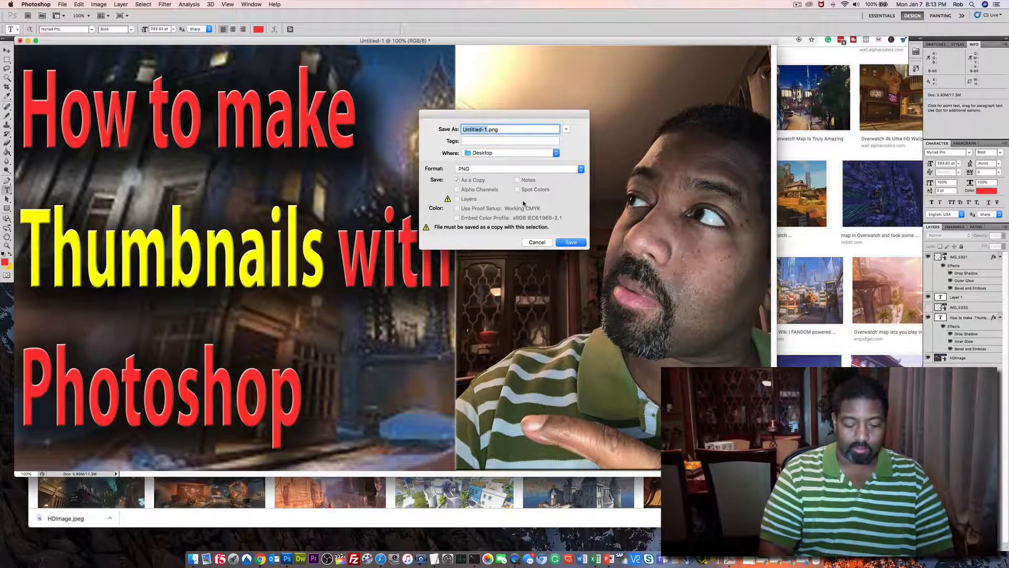
Name the PNG copy Photoshop-Thumbnail.png and save it to the Desktop with interlacing set to None
{"action": "type", "text": "Phto"}
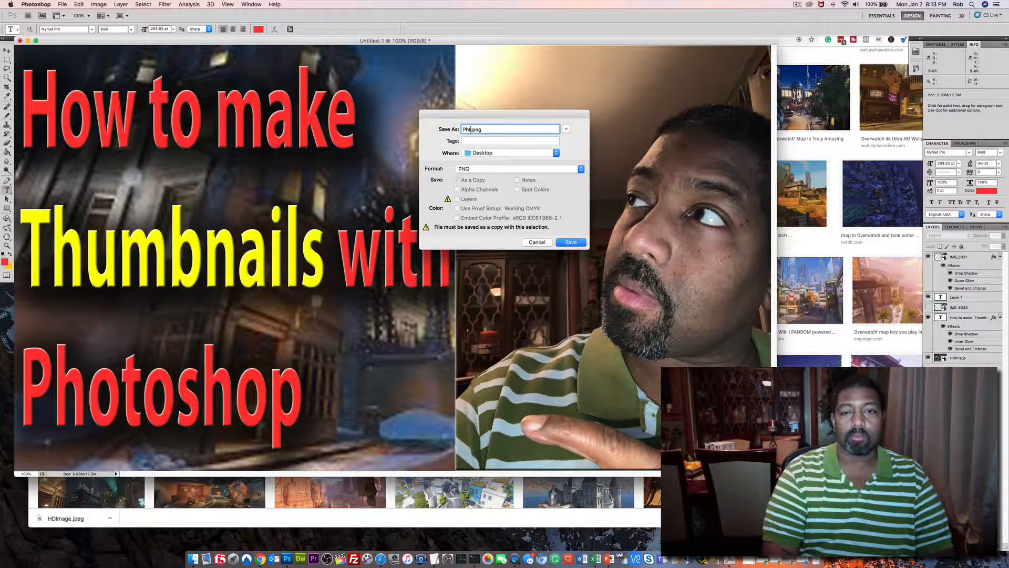
{"action": "type", "text": "sh"}
{"action": "key", "text": "BackSpace"}
{"action": "key", "text": "BackSpace"}
{"action": "key", "text": "BackSpace"}
{"action": "key", "text": "BackSpace"}
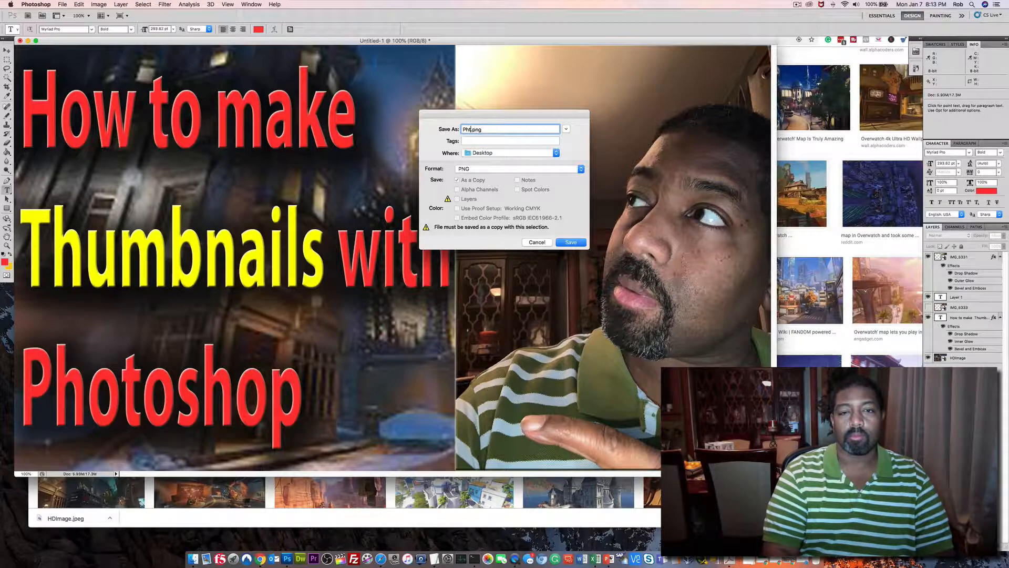
{"action": "type", "text": "otoshop"}
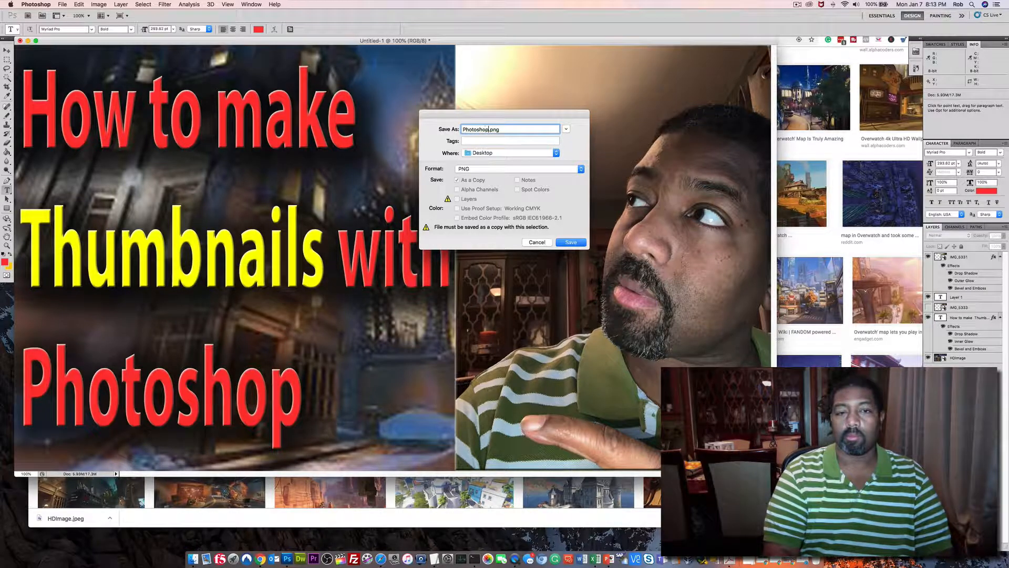
{"action": "type", "text": "-Thum"}
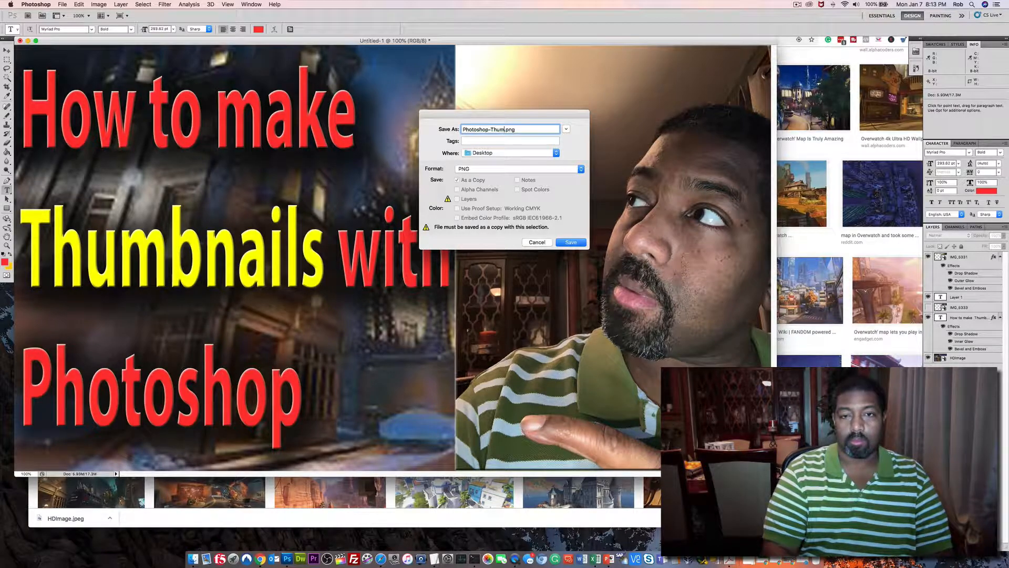
{"action": "type", "text": "bnail"}
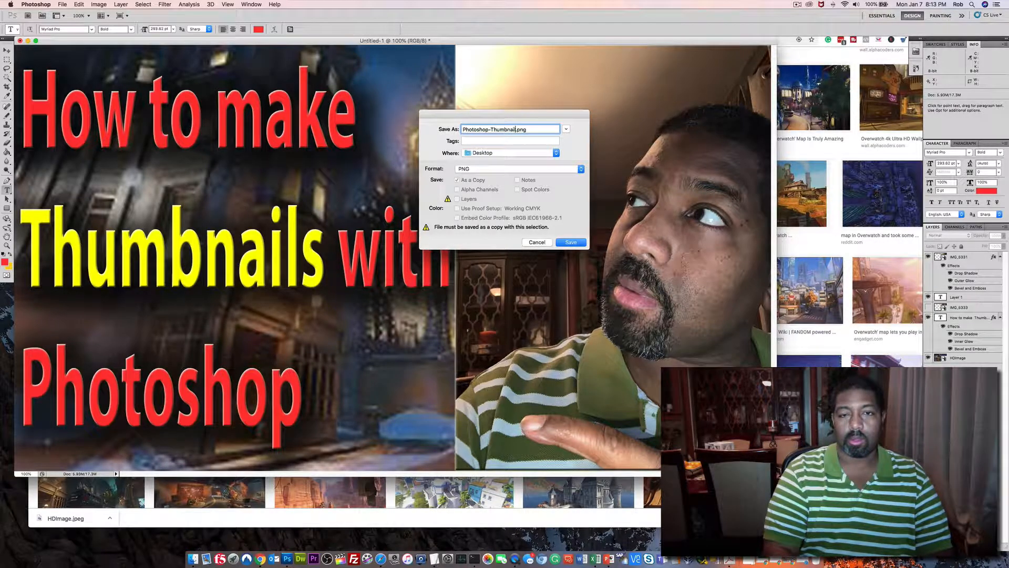
{"action": "key", "text": "Return"}
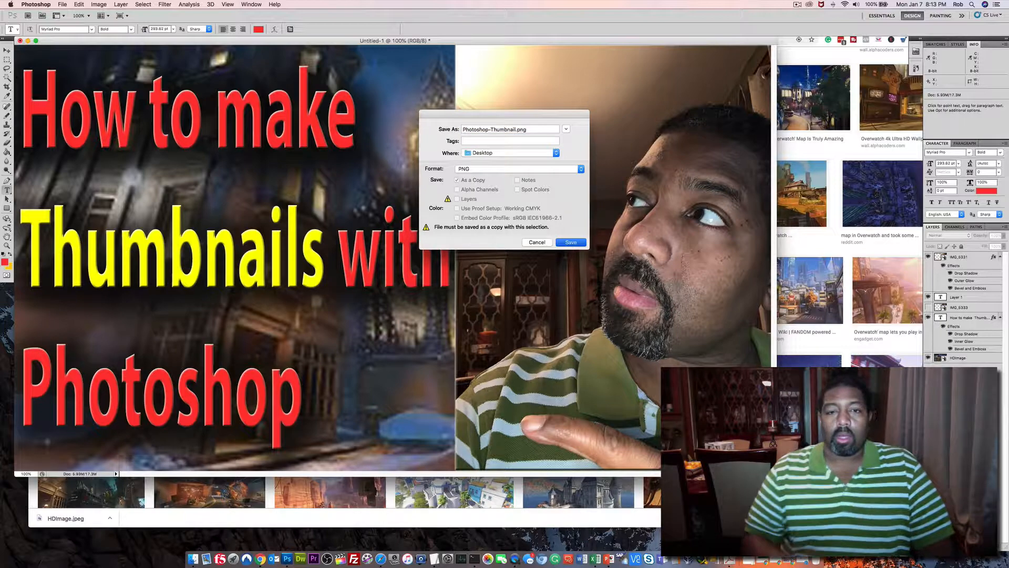
{"action": "left_click", "coordinate": [573, 243]}
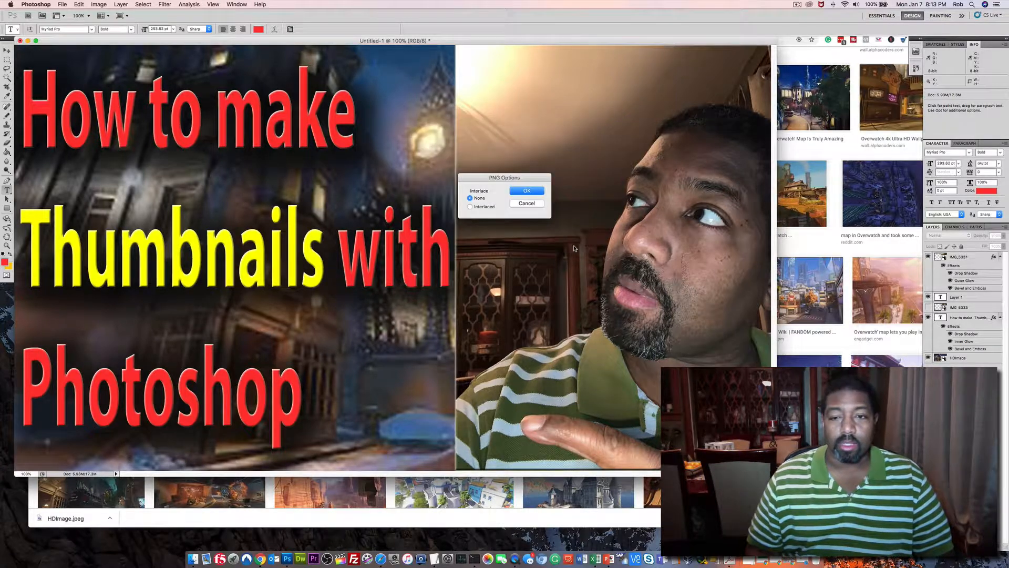
{"action": "left_click", "coordinate": [521, 191]}
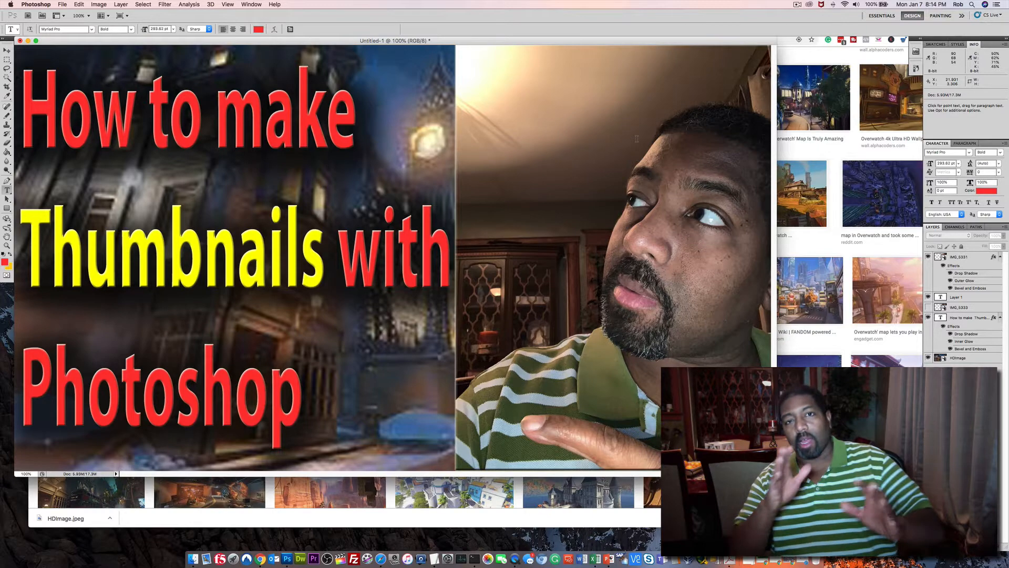
{"action": "left_click", "coordinate": [63, 5]}
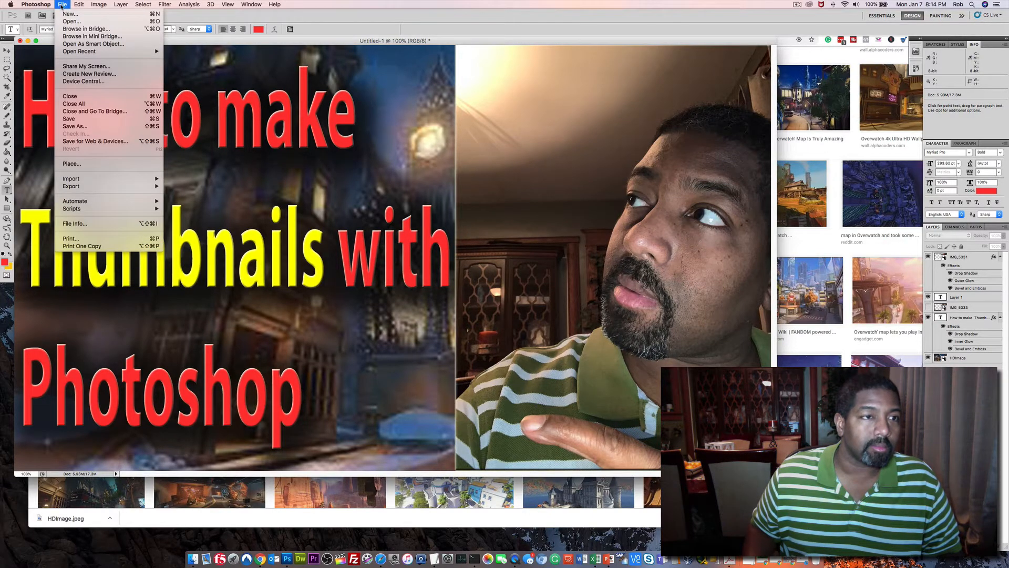
{"action": "left_click", "coordinate": [797, 5]}
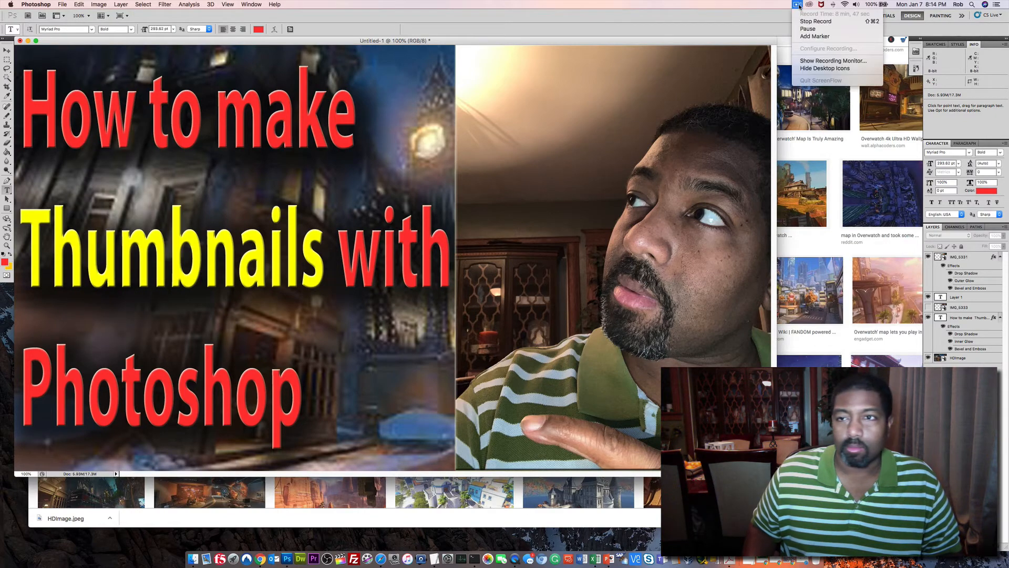